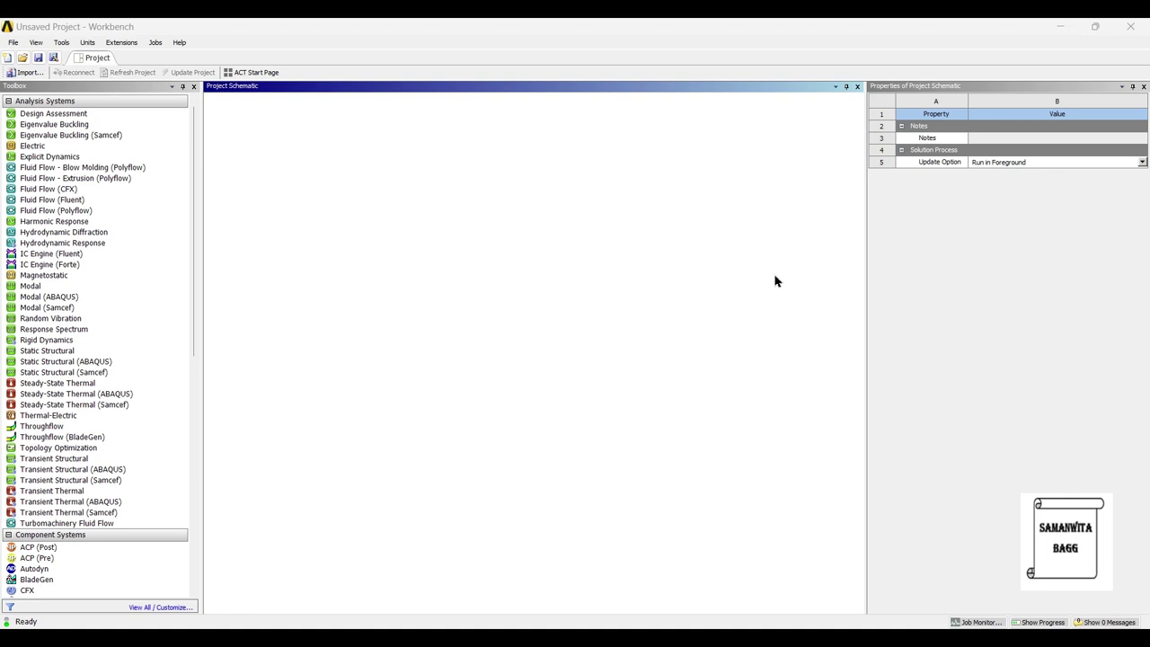
- Add a Modal system with its default name and import disc brake rotor.stp as its geometry
double_click(36, 286)
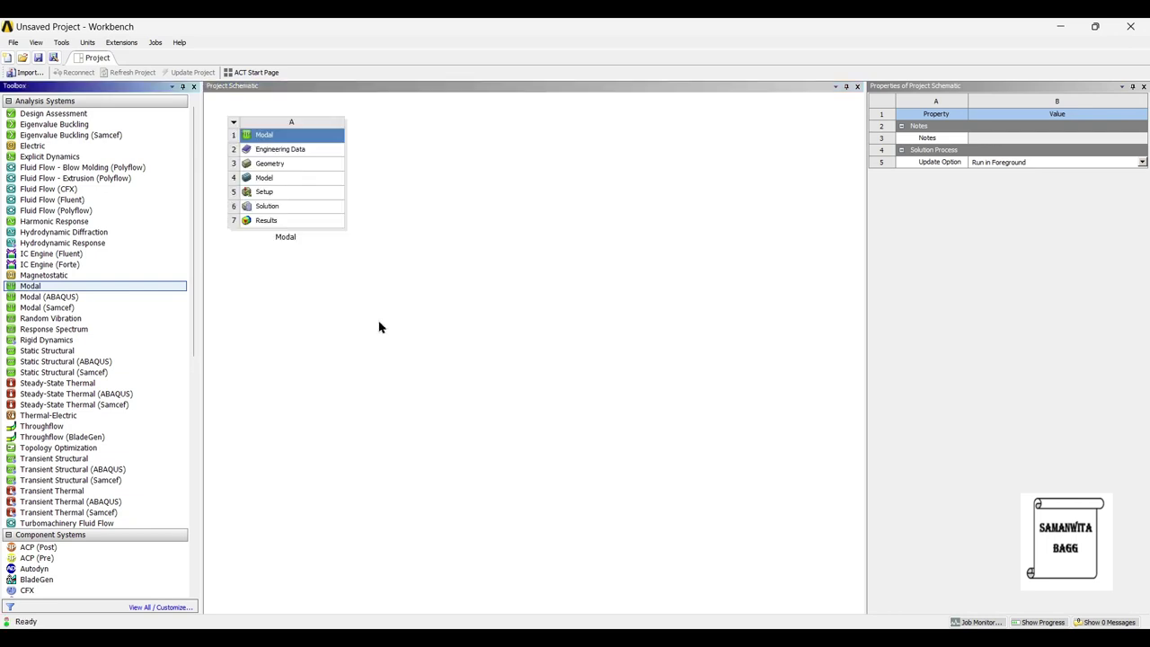
key("Return")
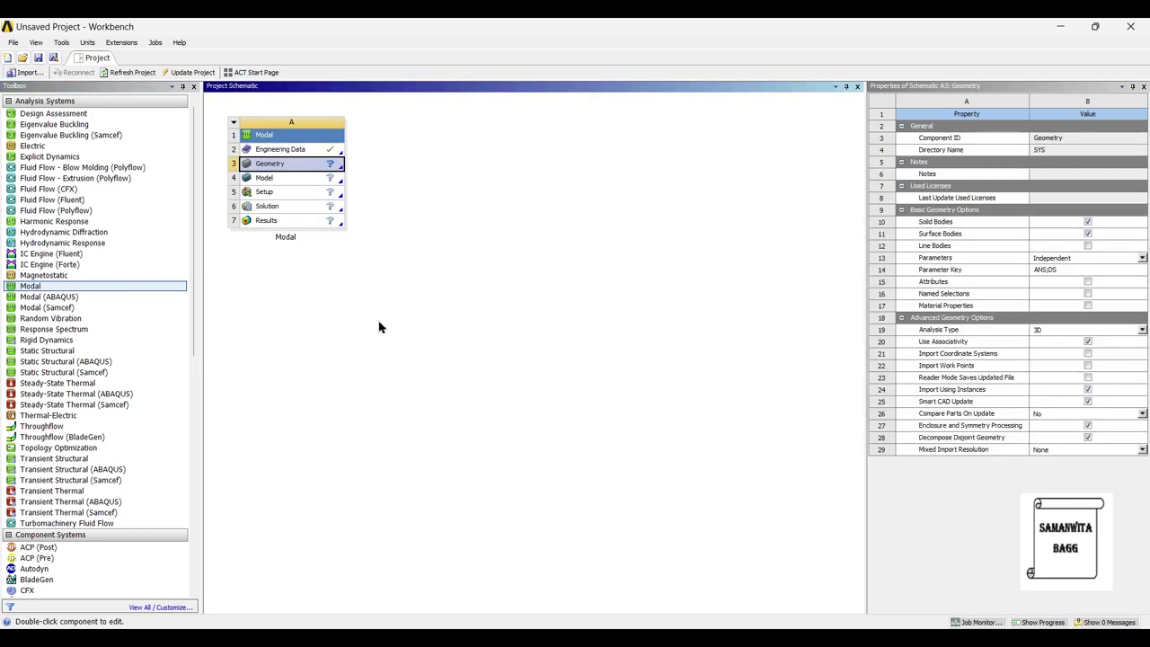
right_click(302, 171)
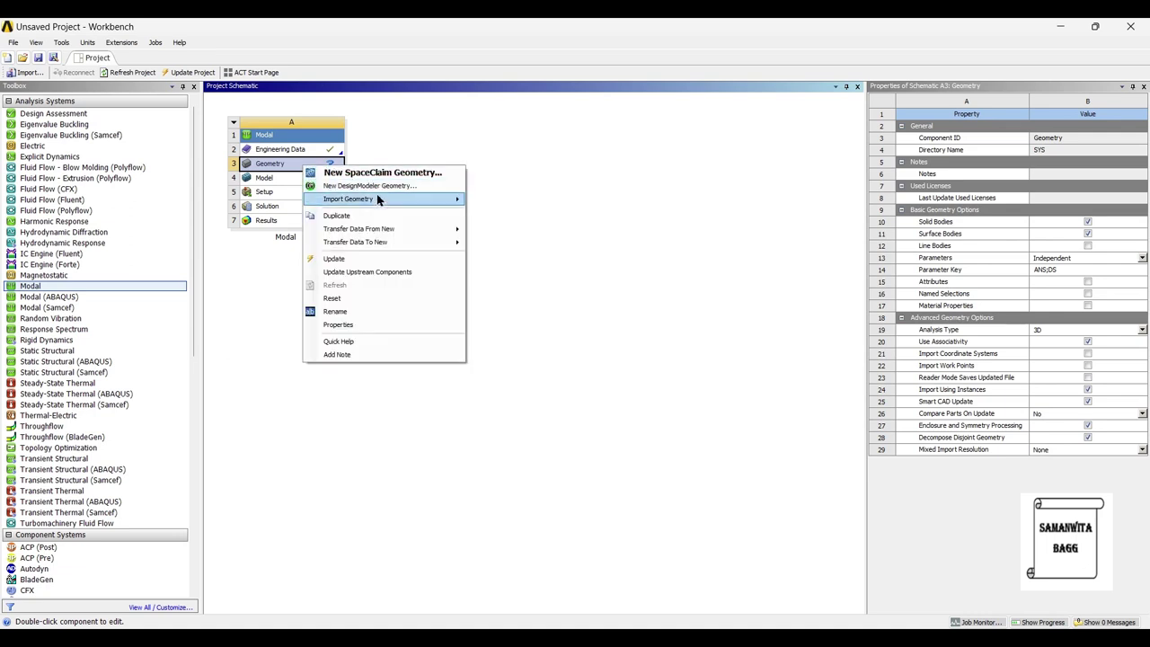
mouse_move(380, 200)
left_click(553, 219)
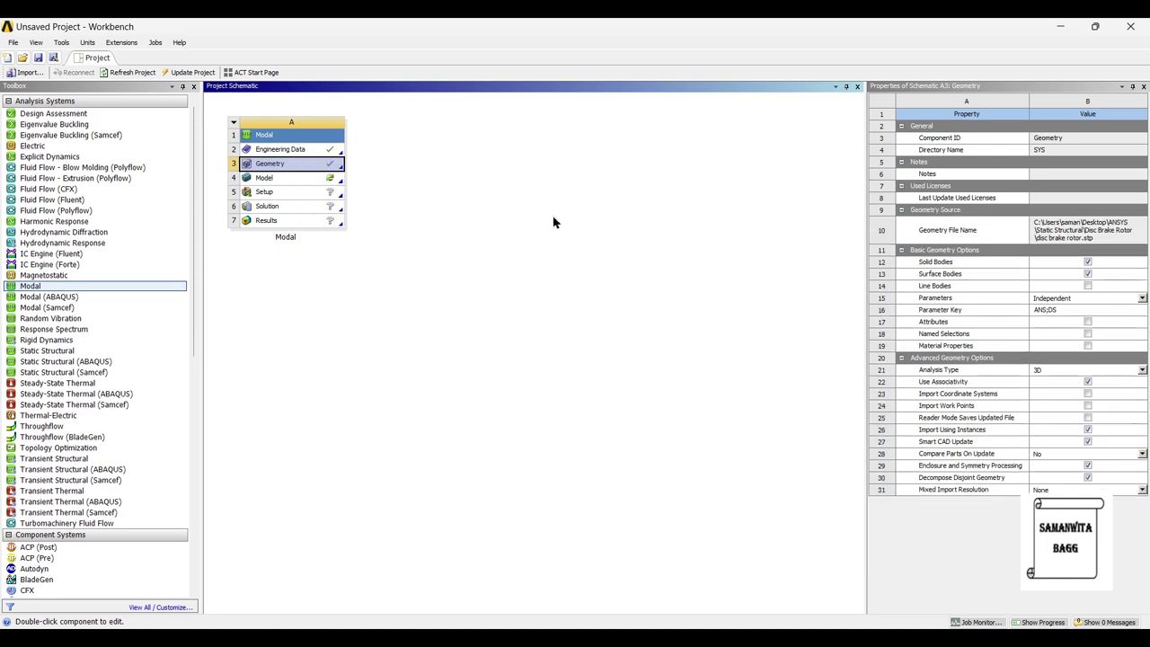
- Open the rotor model in Mechanical and set the mesh sizing Relevance Center to Fine
double_click(279, 182)
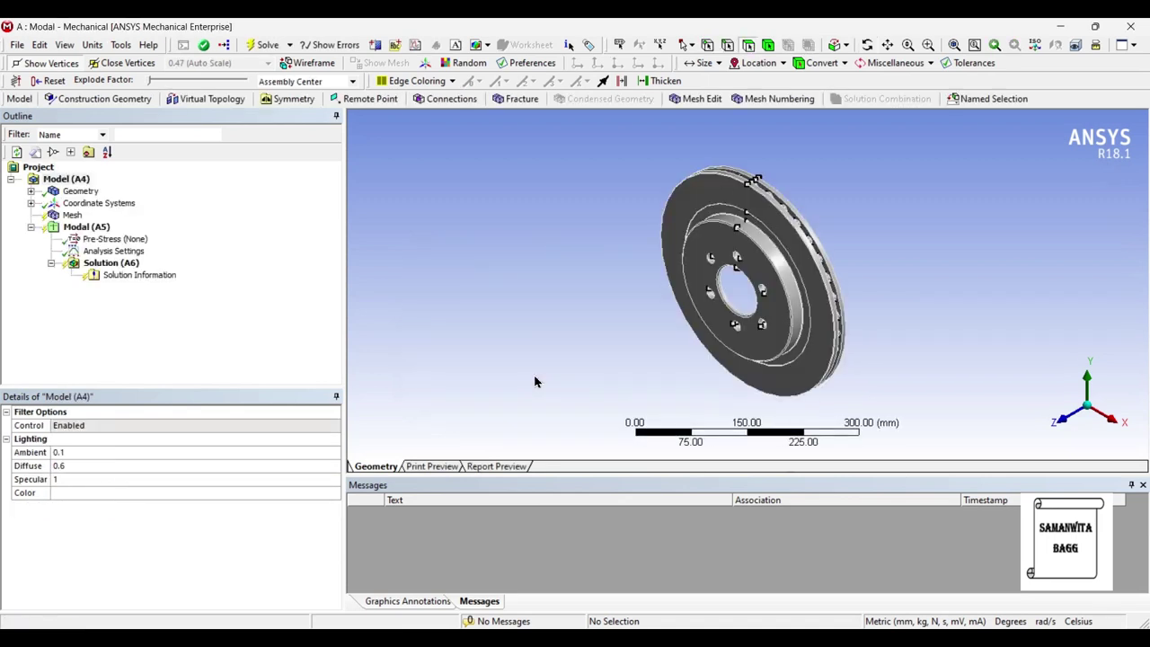
left_click(72, 215)
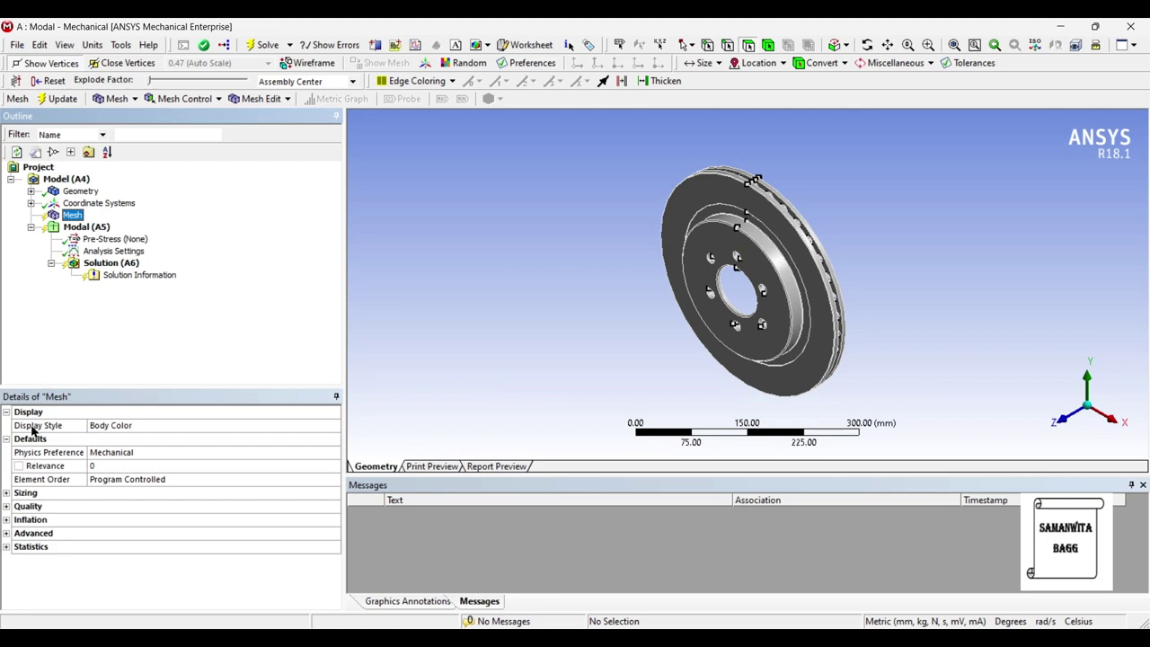
left_click(7, 493)
left_click(183, 522)
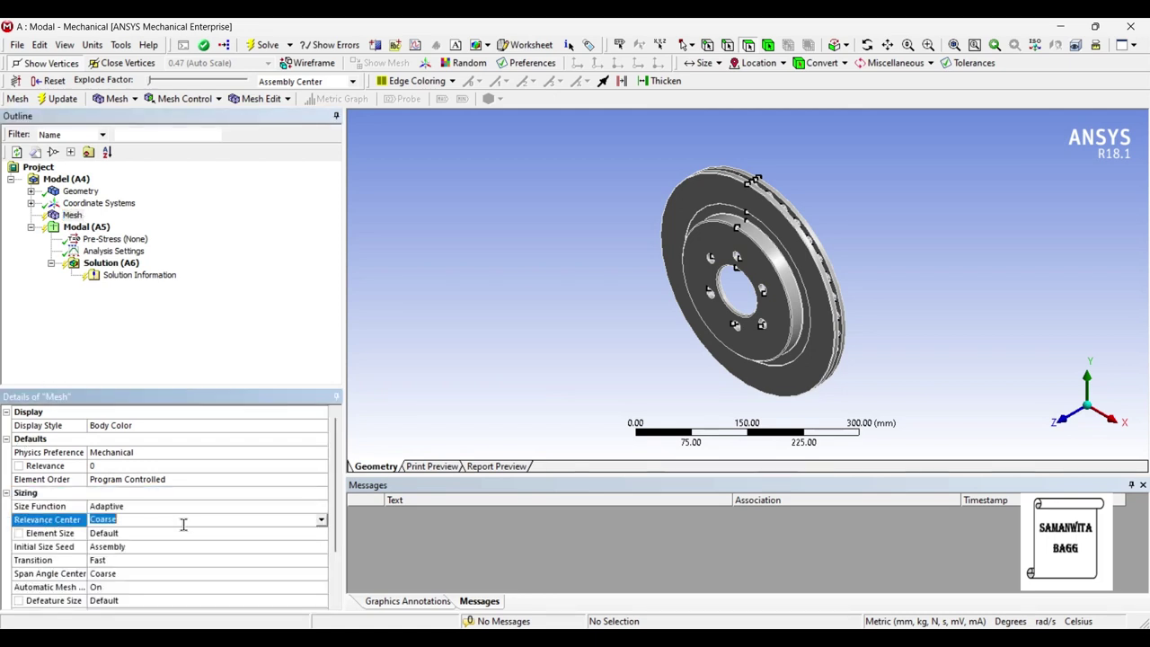
left_click(322, 521)
left_click(134, 551)
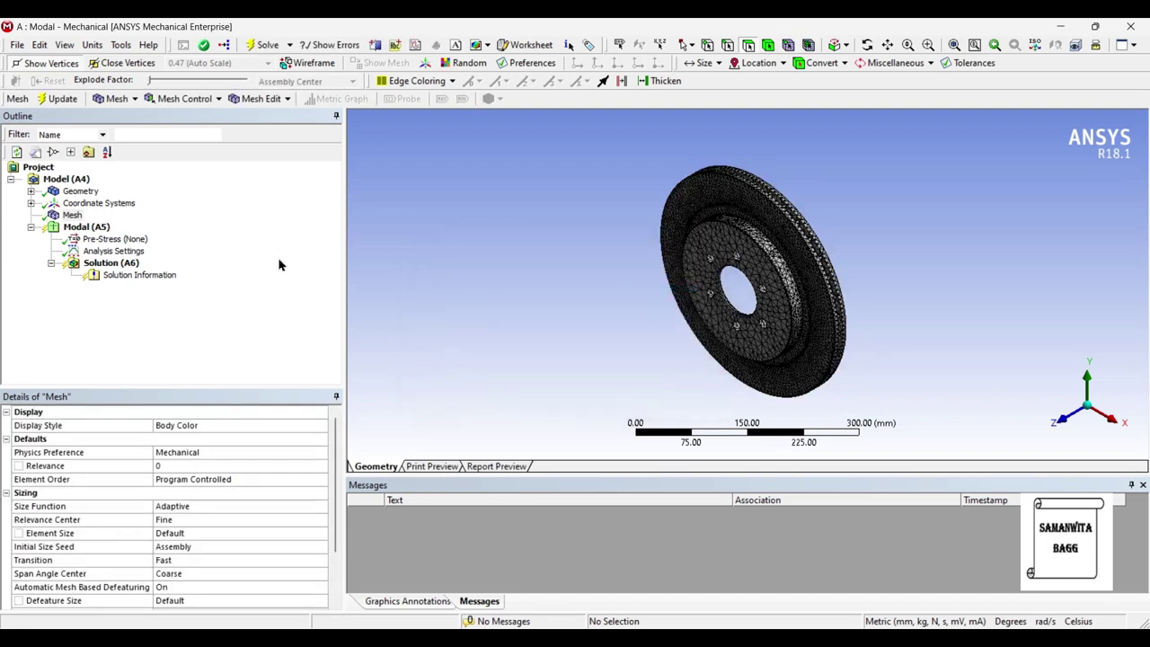
middle_click_drag(545, 311, 873, 257)
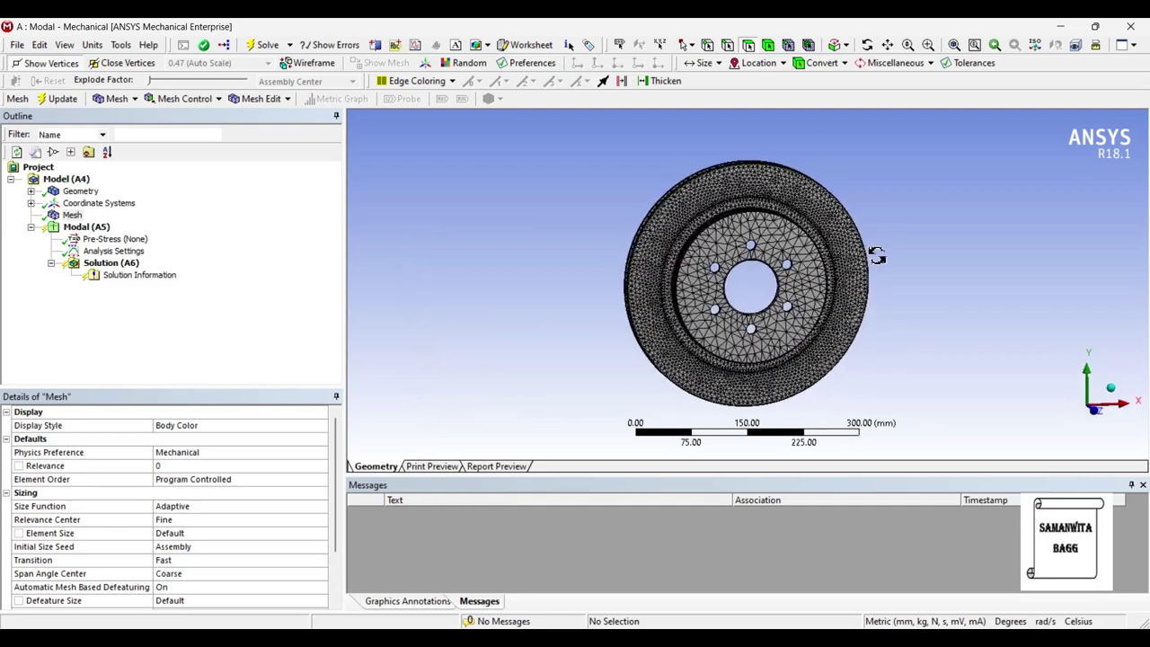
scroll(816, 295, "up", 3)
scroll(816, 294, "up", 2)
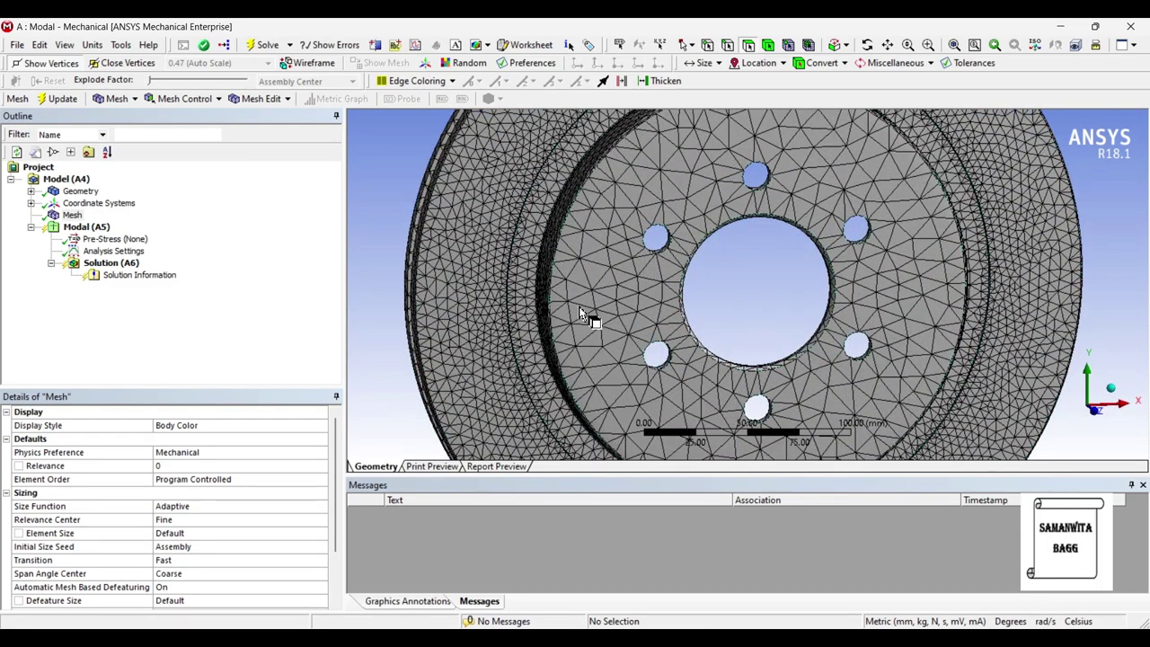
scroll(624, 319, "down", 3)
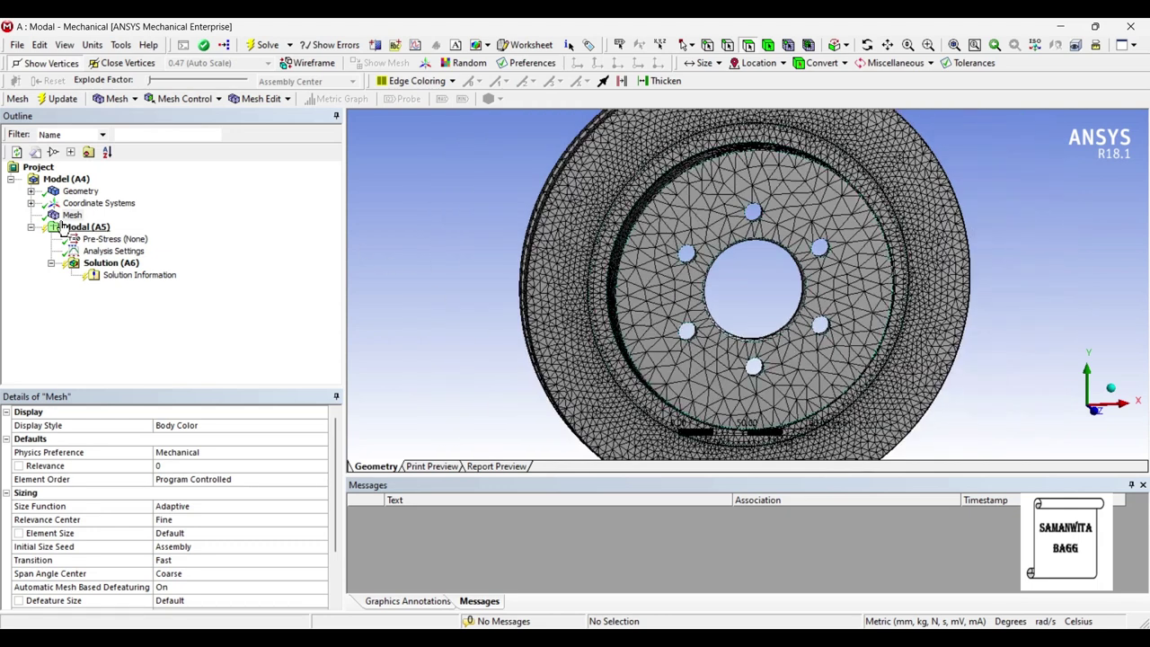
- Insert a mesh Method control scoped to the rotor body
right_click(74, 216)
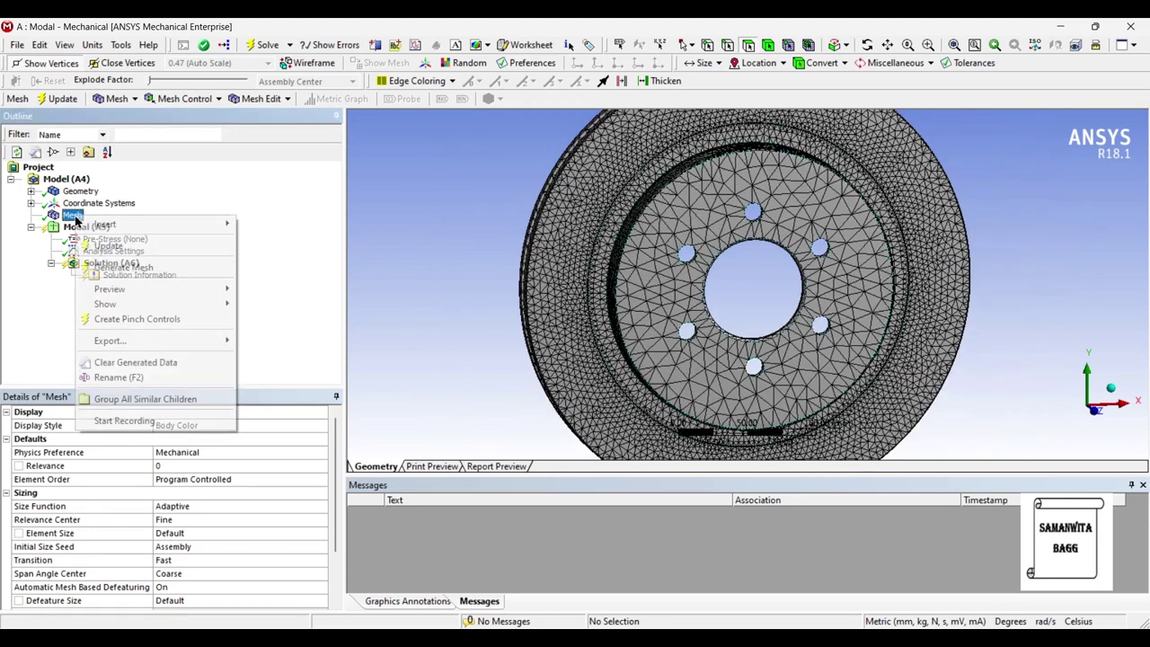
mouse_move(97, 224)
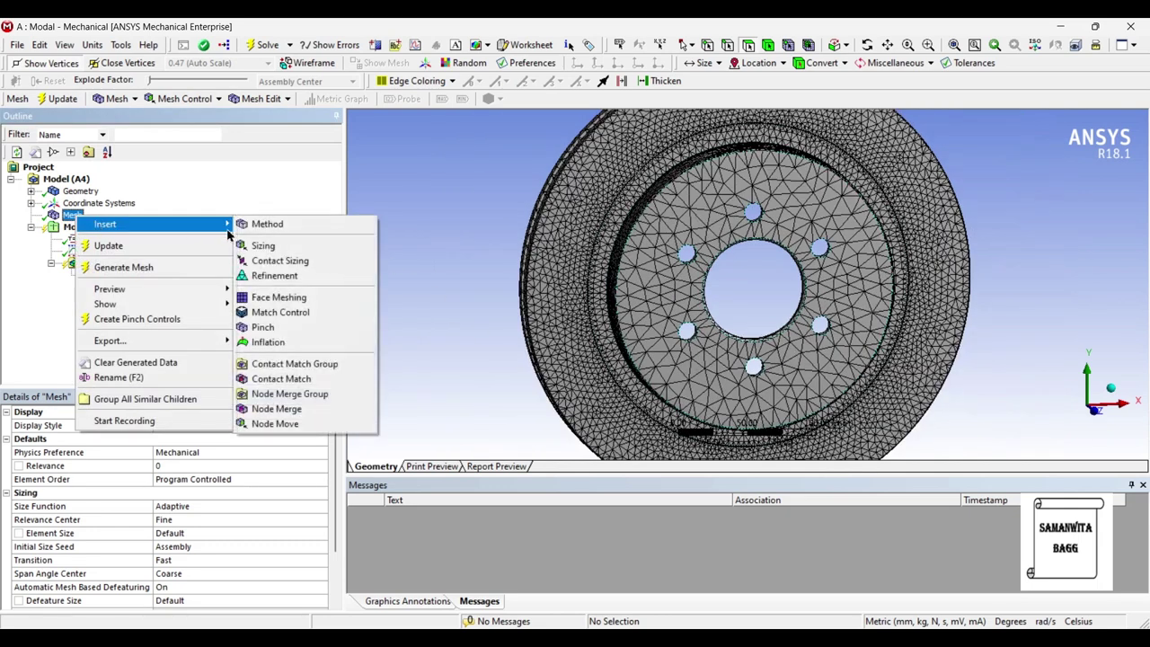
left_click(294, 233)
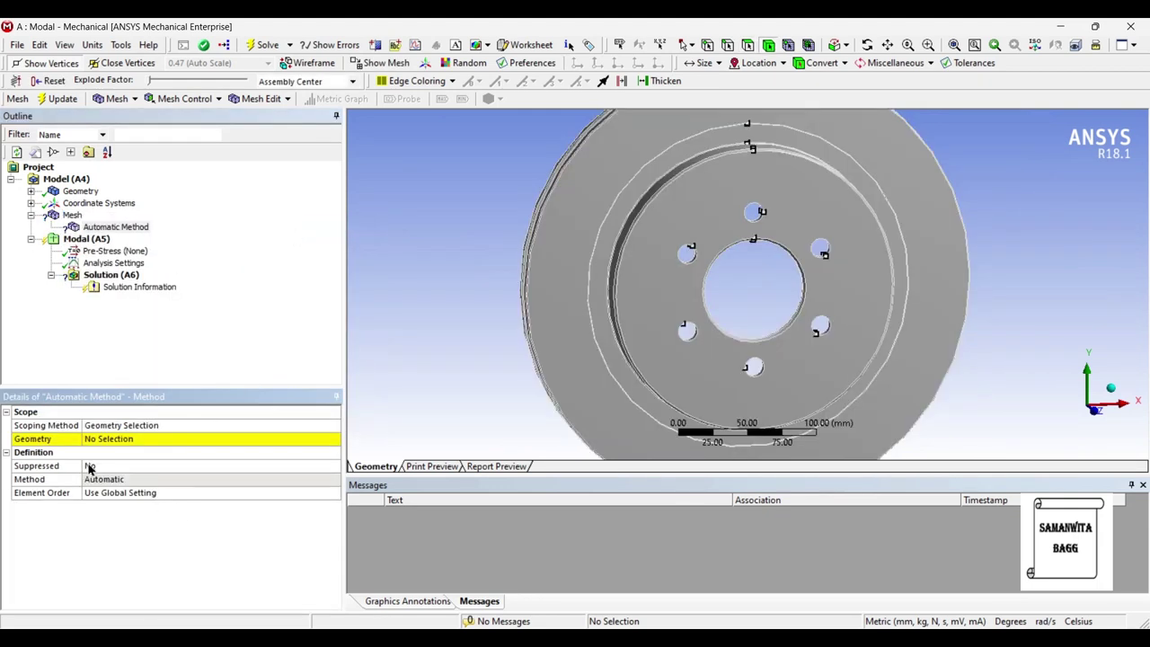
left_click(108, 438)
left_click(692, 209)
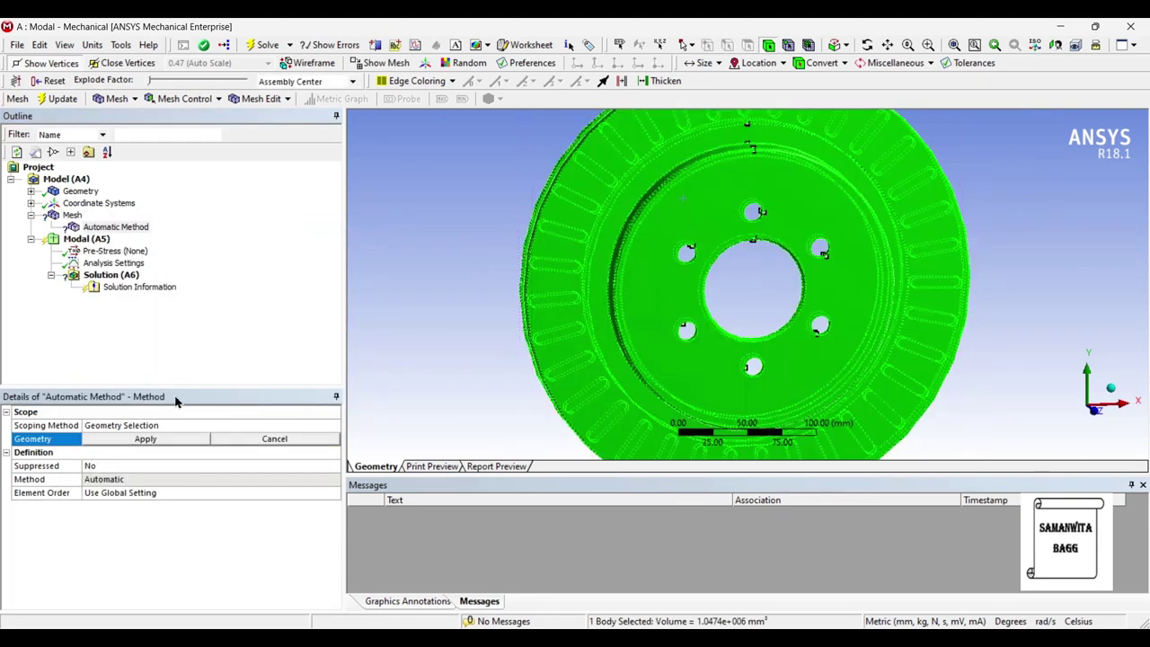
left_click(146, 439)
- Set the method to Tetrahedrons instead of Hex Dominant, then update and display the mesh
left_click(120, 483)
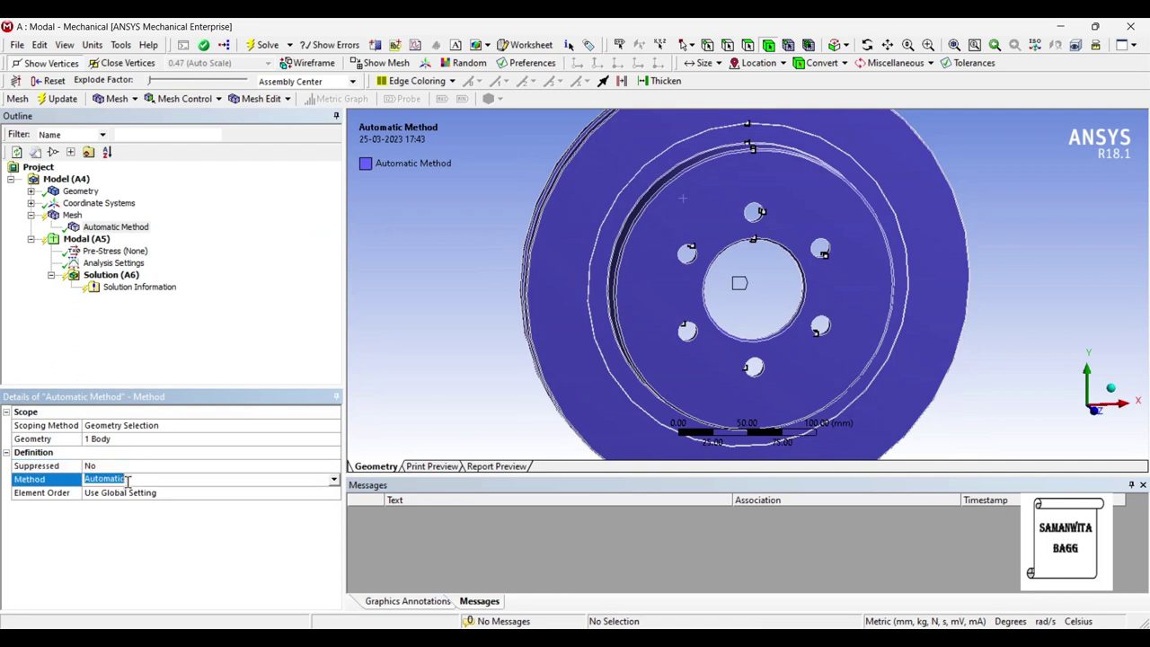
left_click(334, 480)
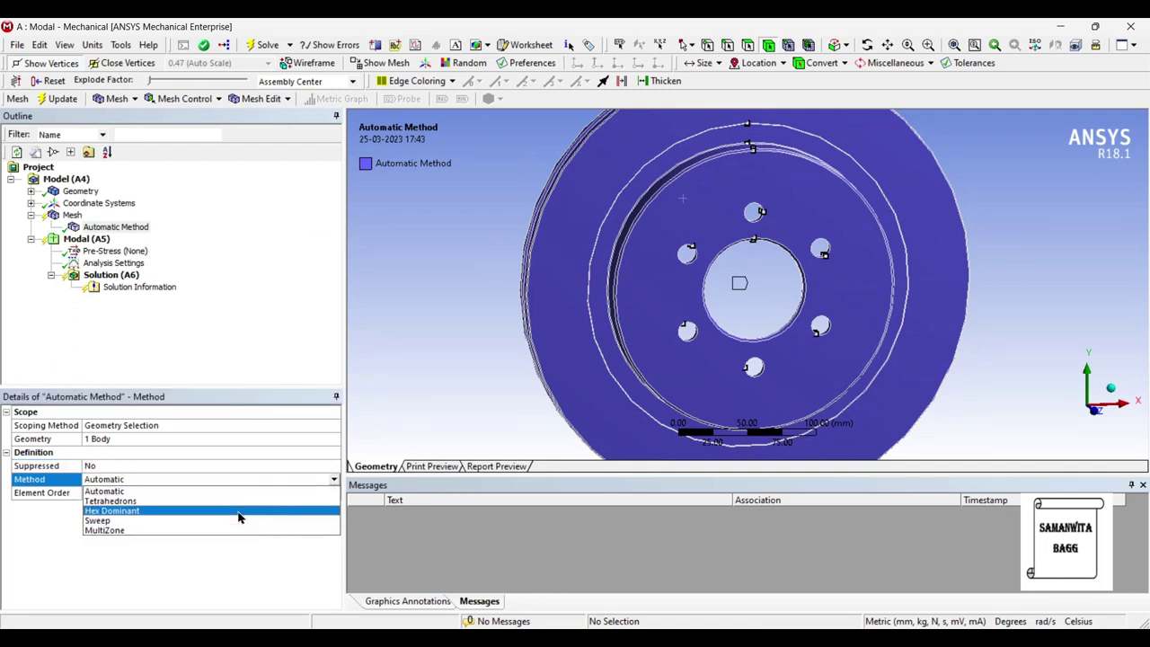
left_click(239, 511)
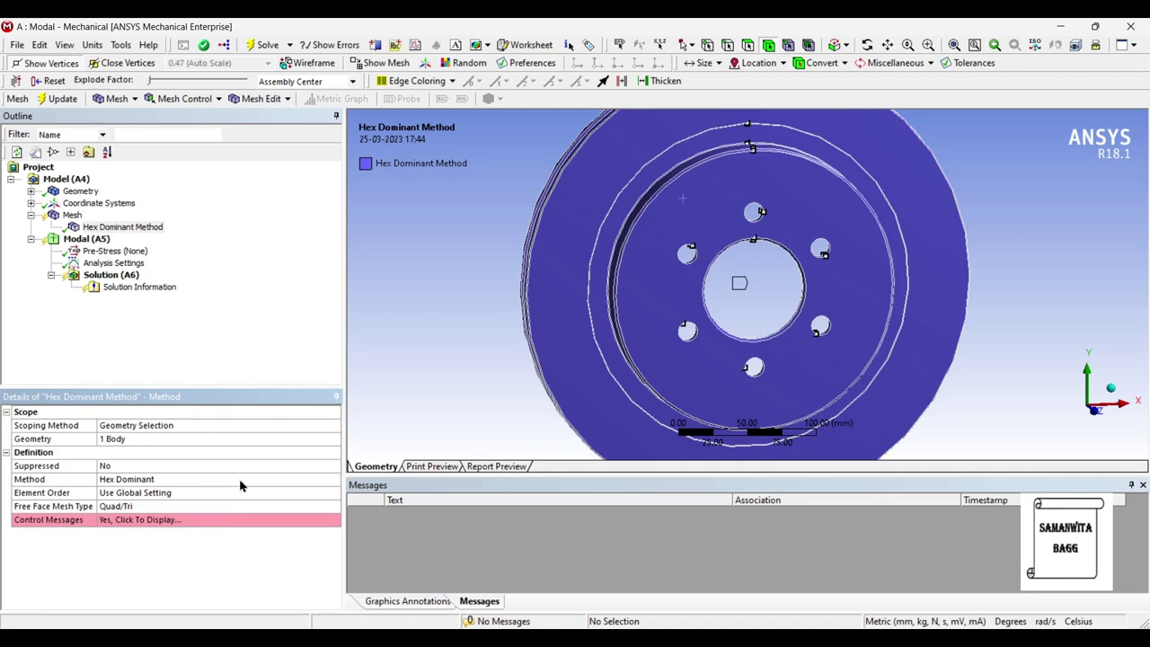
left_click(239, 480)
left_click(334, 480)
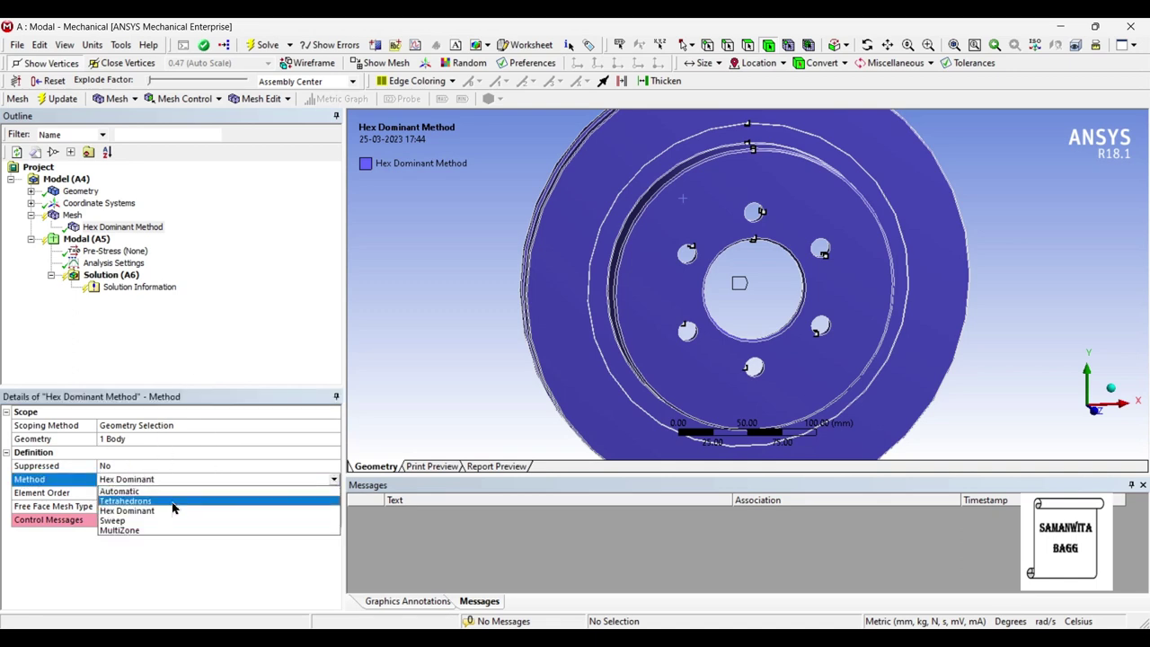
left_click(174, 501)
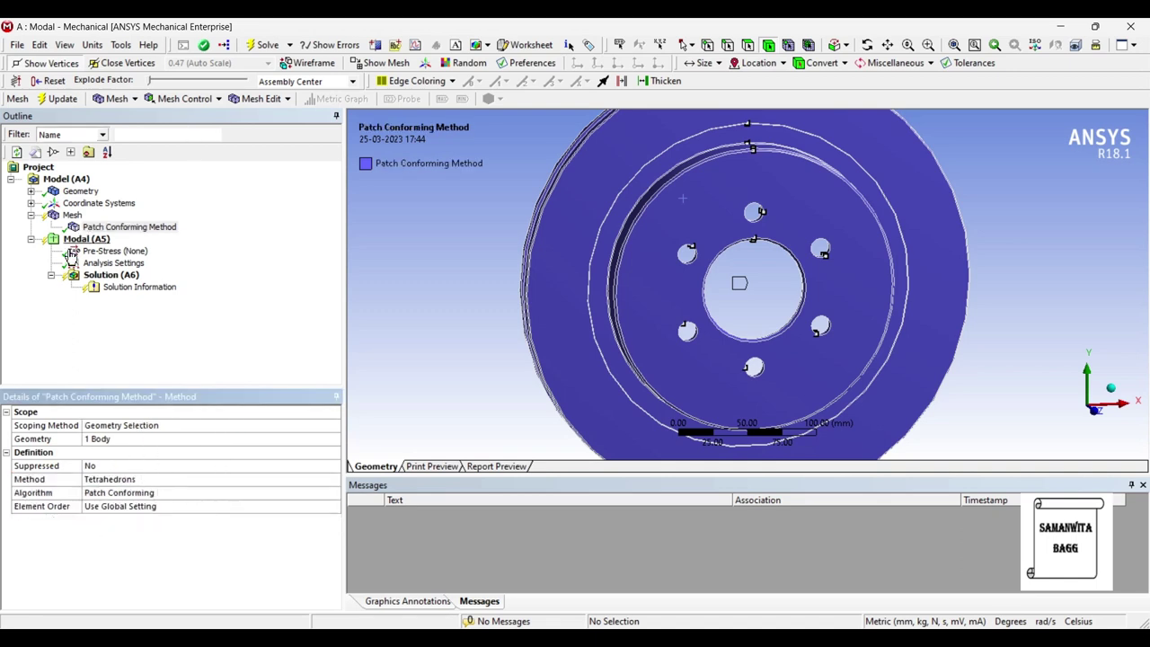
left_click(59, 99)
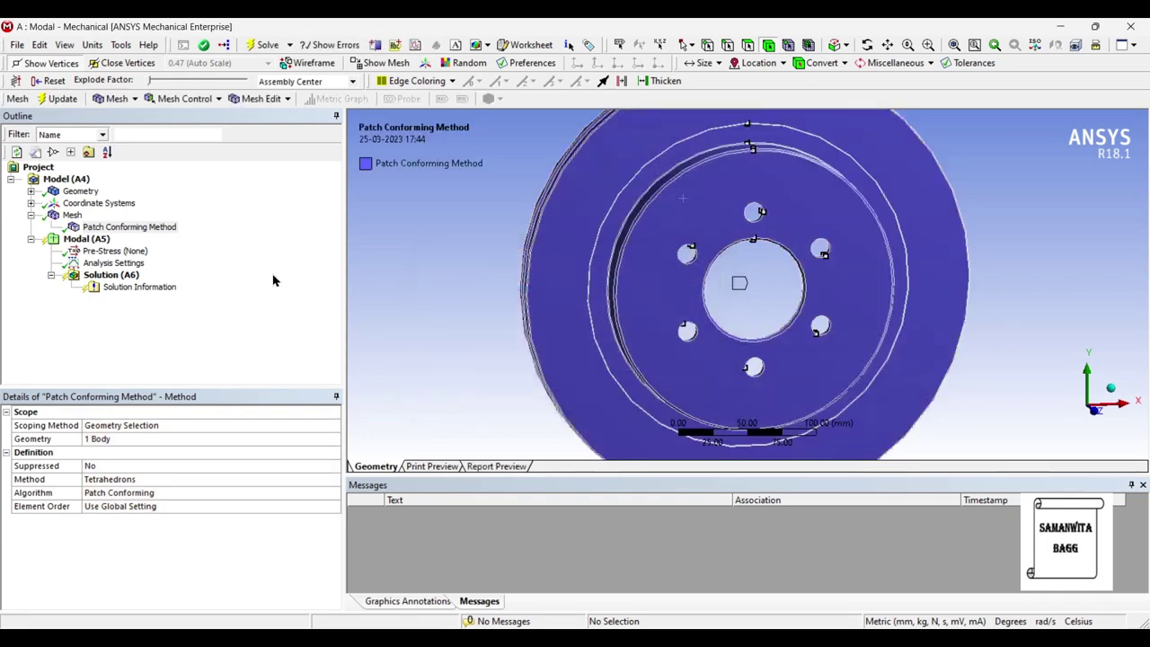
left_click(72, 216)
- Inspect the tetrahedral mesh from a face-on view, then select the Modal (A5) analysis
middle_click_drag(676, 342, 652, 249)
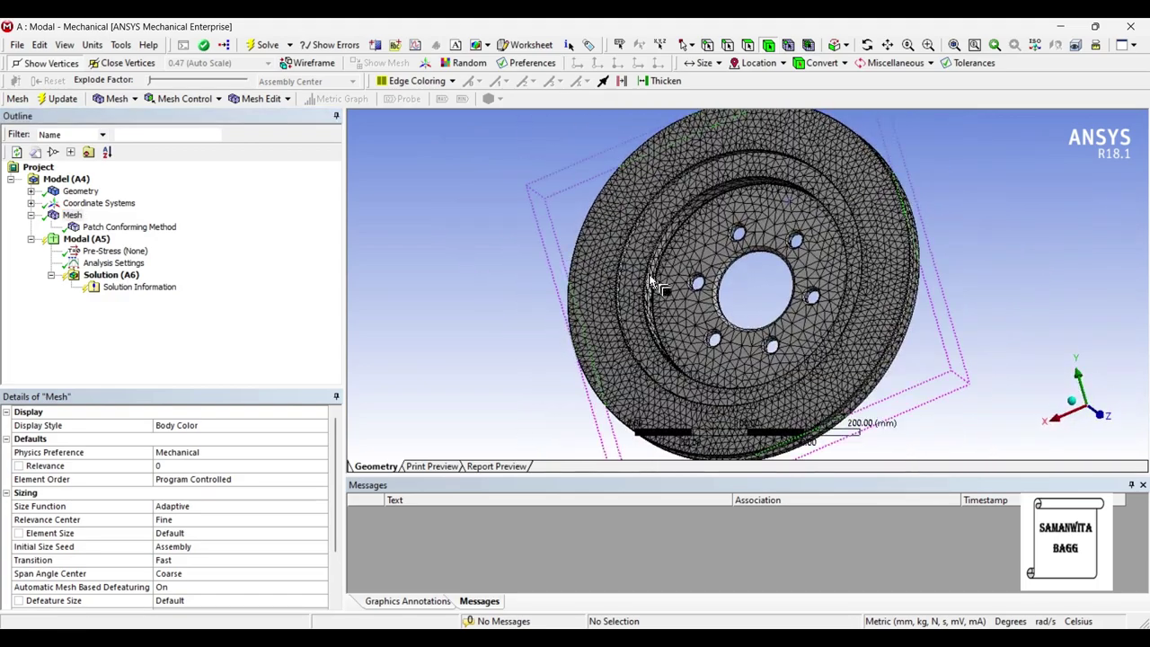
scroll(647, 303, "up", 3)
scroll(670, 308, "down", 2)
scroll(662, 341, "up", 3)
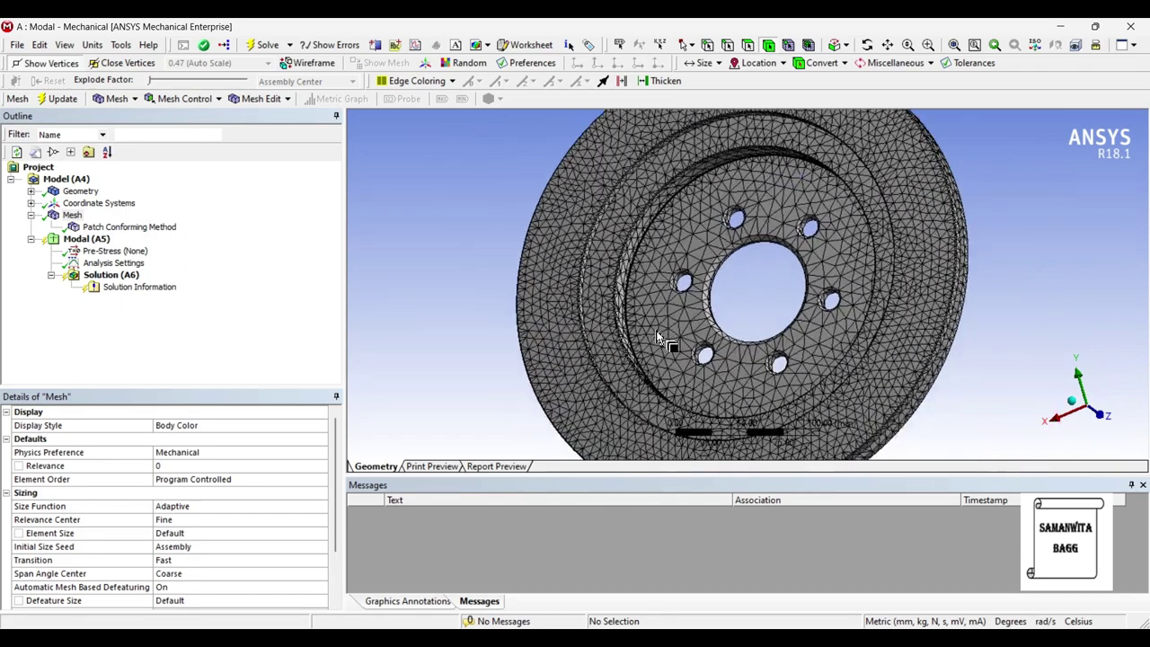
middle_click_drag(645, 344, 665, 348)
scroll(640, 355, "up", 3)
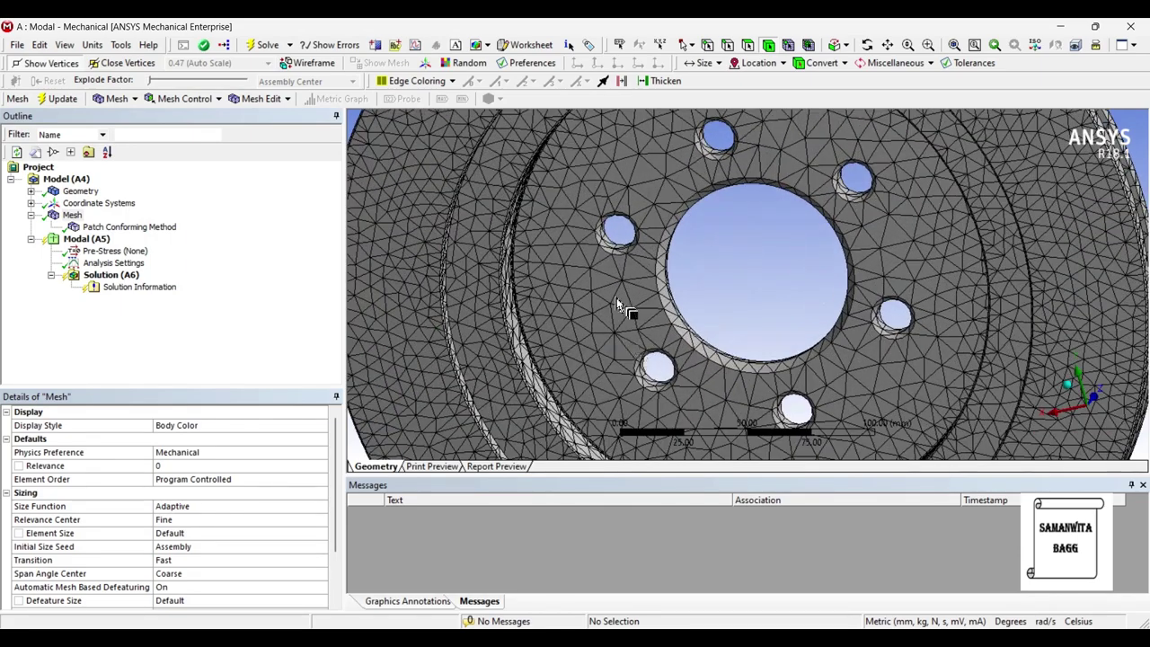
scroll(629, 350, "down", 2)
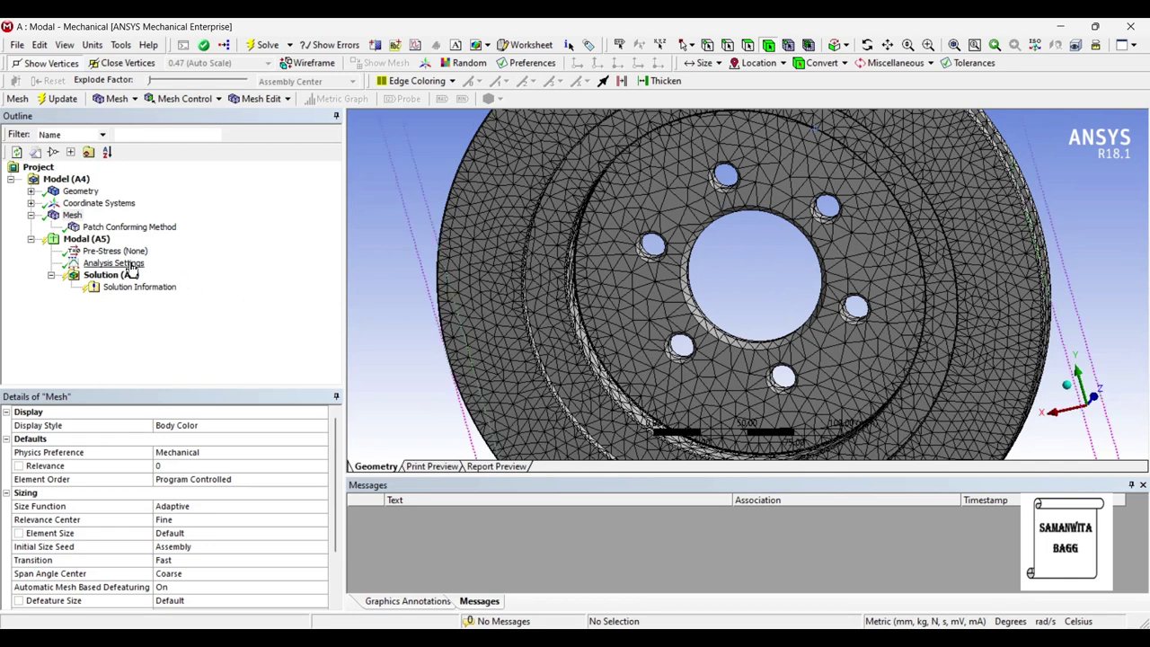
left_click(89, 239)
- Insert a Fixed Support into the Modal analysis
right_click(102, 244)
mouse_move(126, 250)
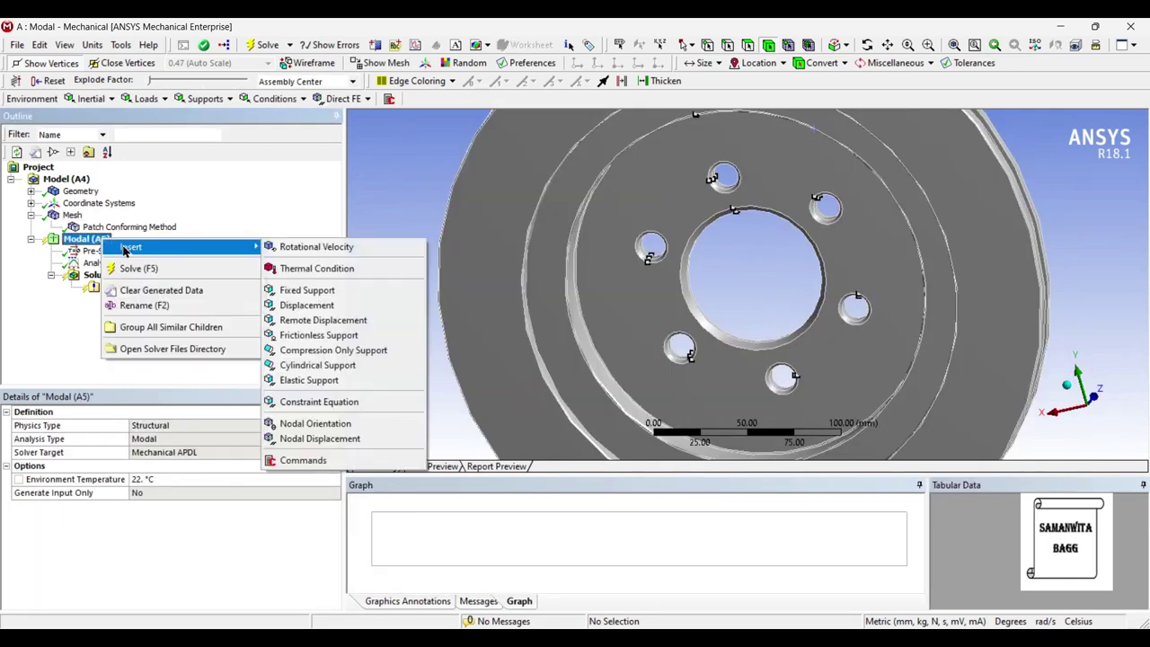
left_click(334, 292)
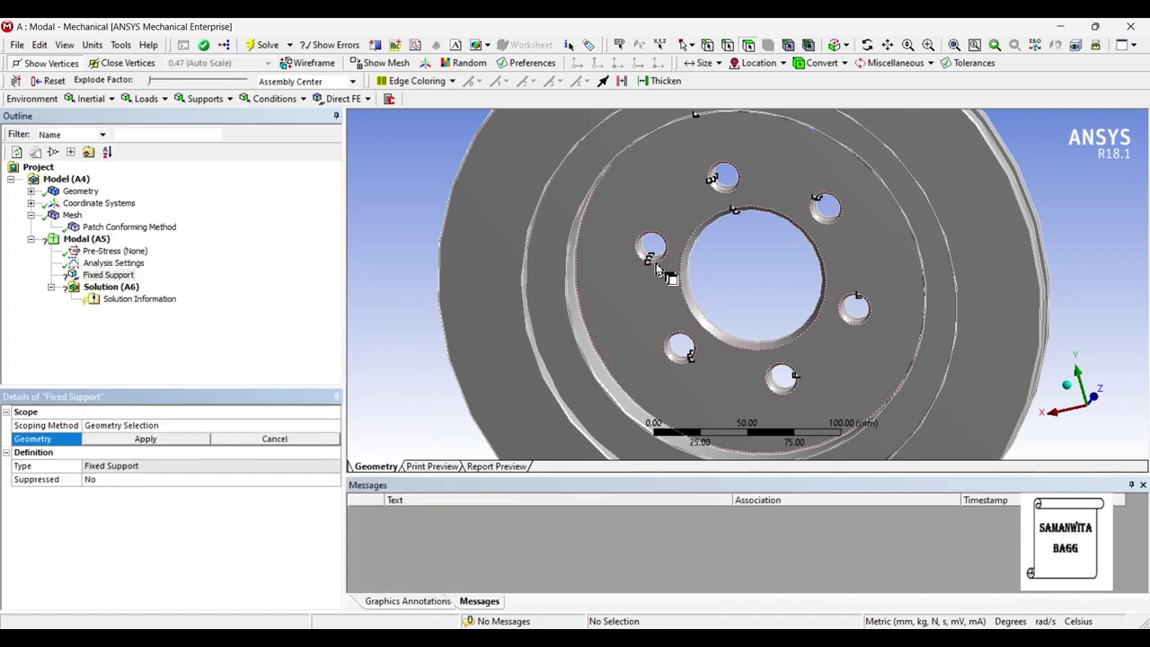
- Select the inner faces of all six bolt holes and apply them as the support's geometry
middle_click_drag(647, 261, 509, 339)
scroll(683, 331, "up", 2)
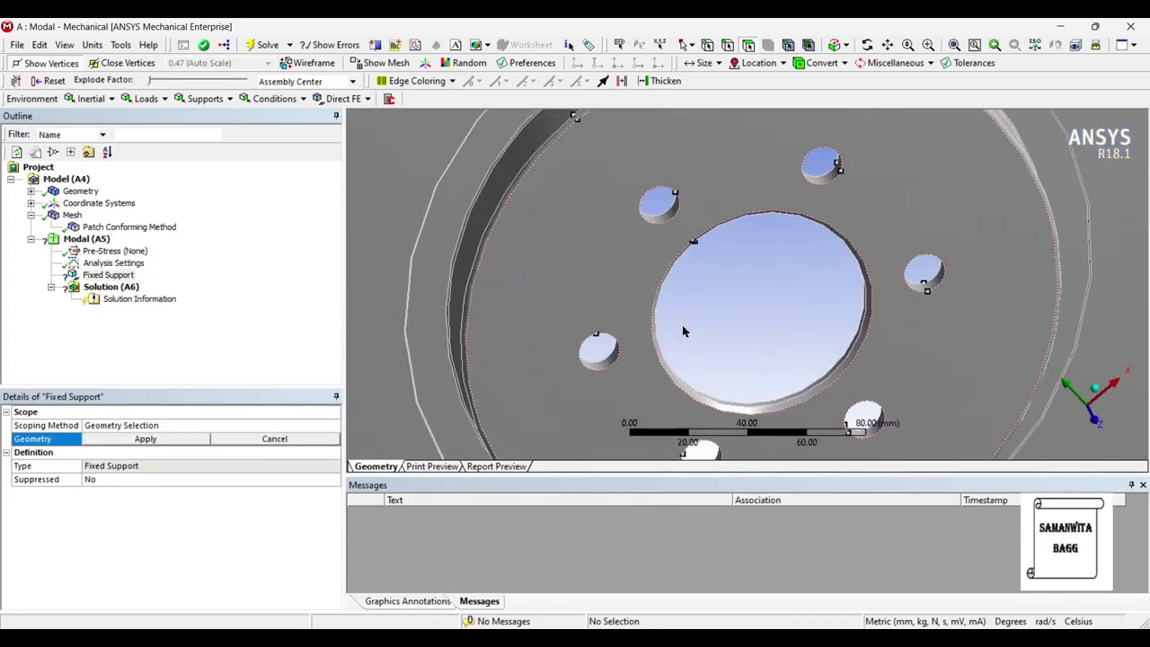
left_click(596, 352)
left_click(661, 204, "ctrl")
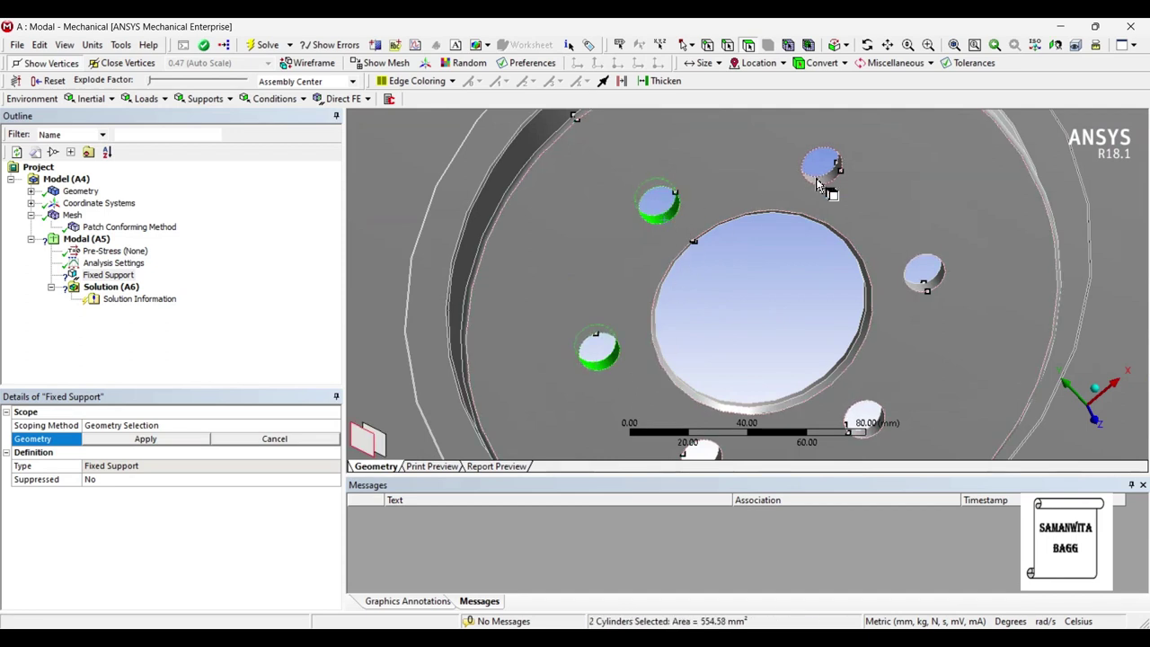
left_click(820, 175, "ctrl")
left_click(921, 275, "ctrl")
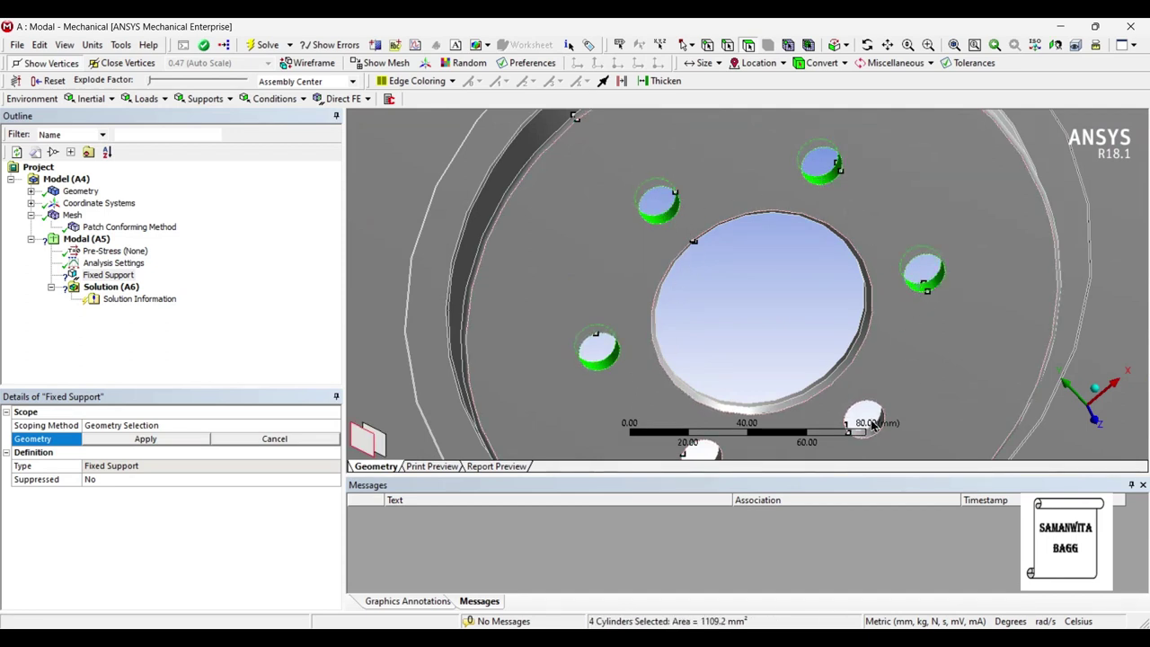
left_click(863, 420, "ctrl")
left_click(699, 449, "ctrl")
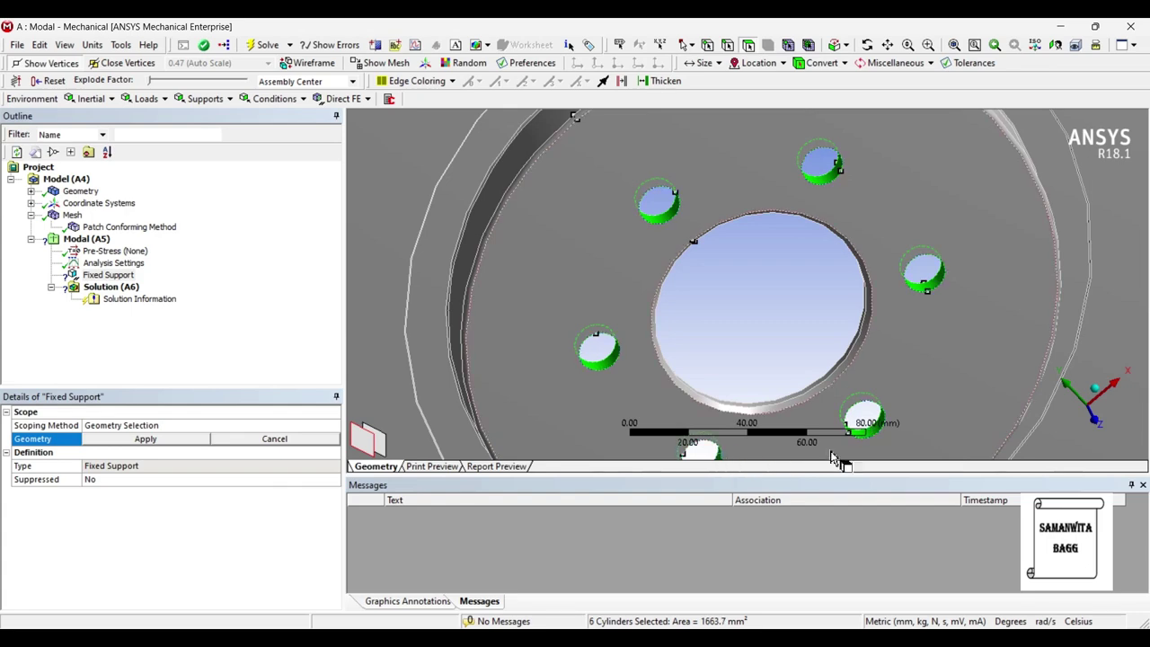
middle_click_drag(832, 458, 885, 384)
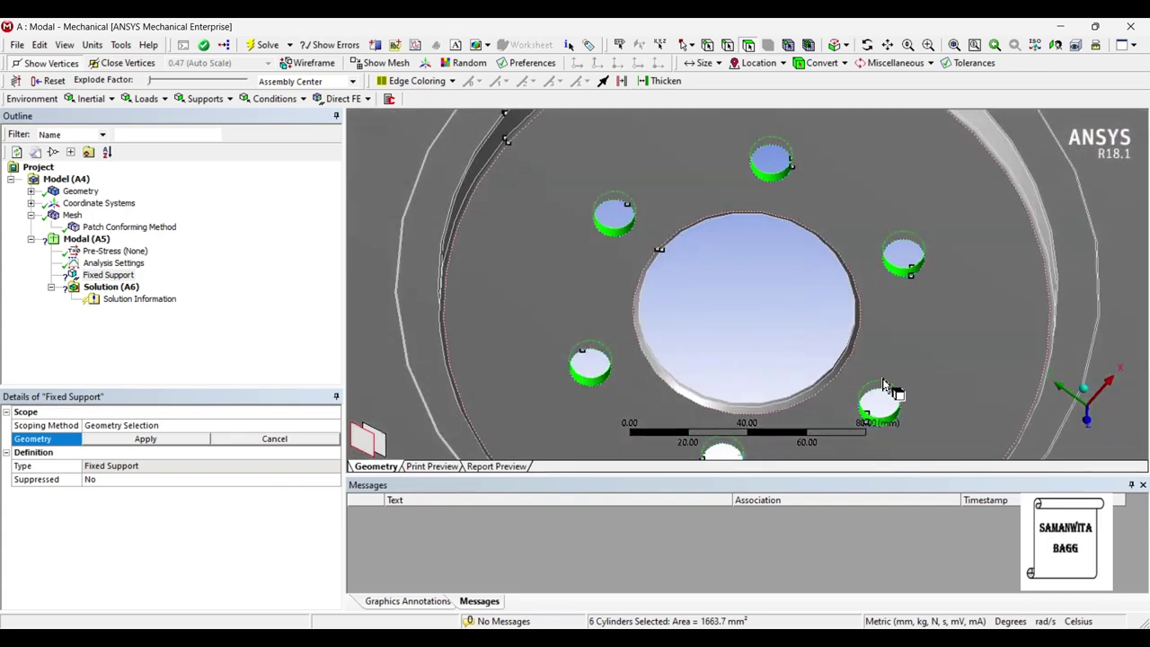
left_click(146, 439)
middle_click_drag(899, 297, 938, 314)
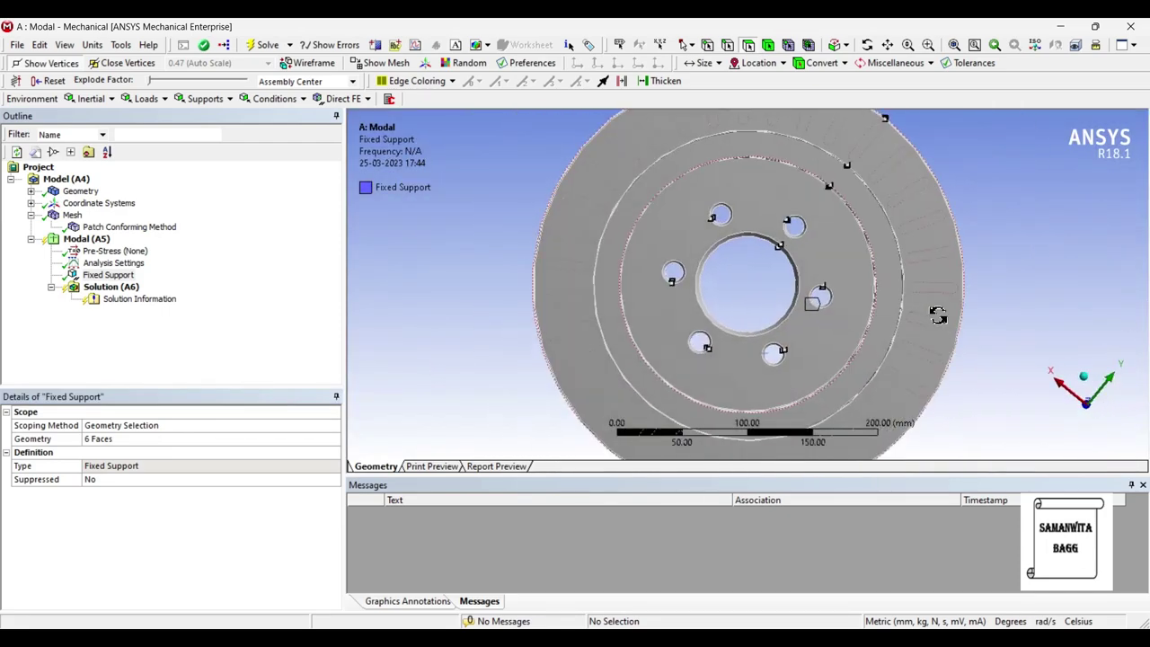
- Fit the whole supported disc in view and show the Solution (A6) details reading Solve Required
scroll(943, 304, "down", 3)
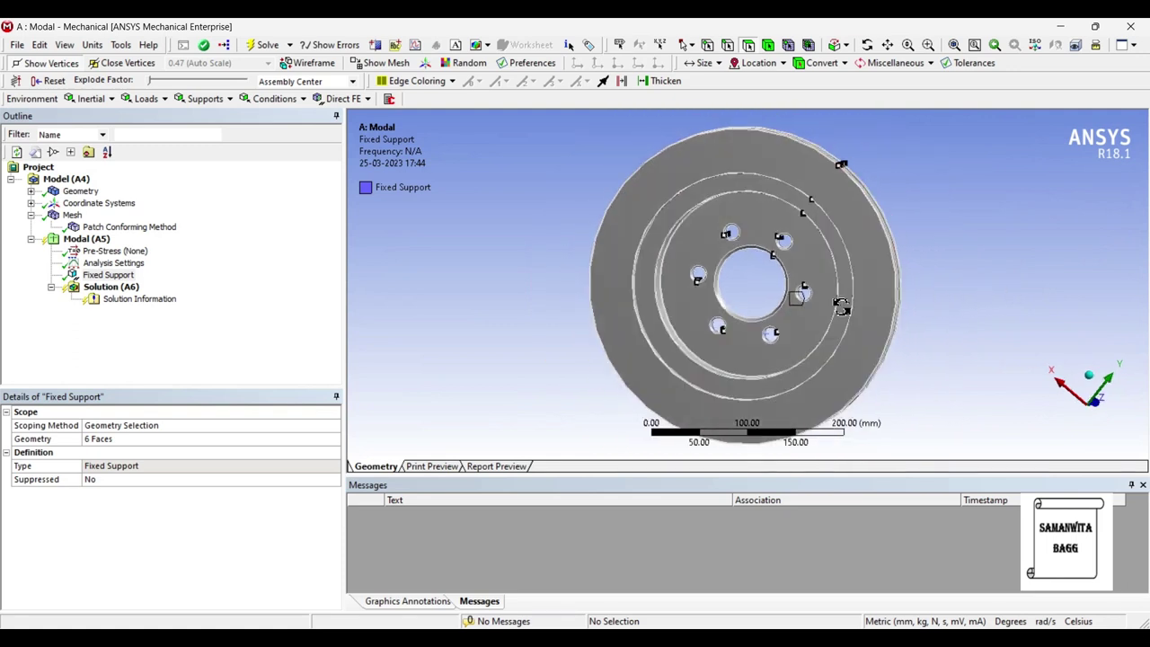
middle_click_drag(842, 307, 844, 306)
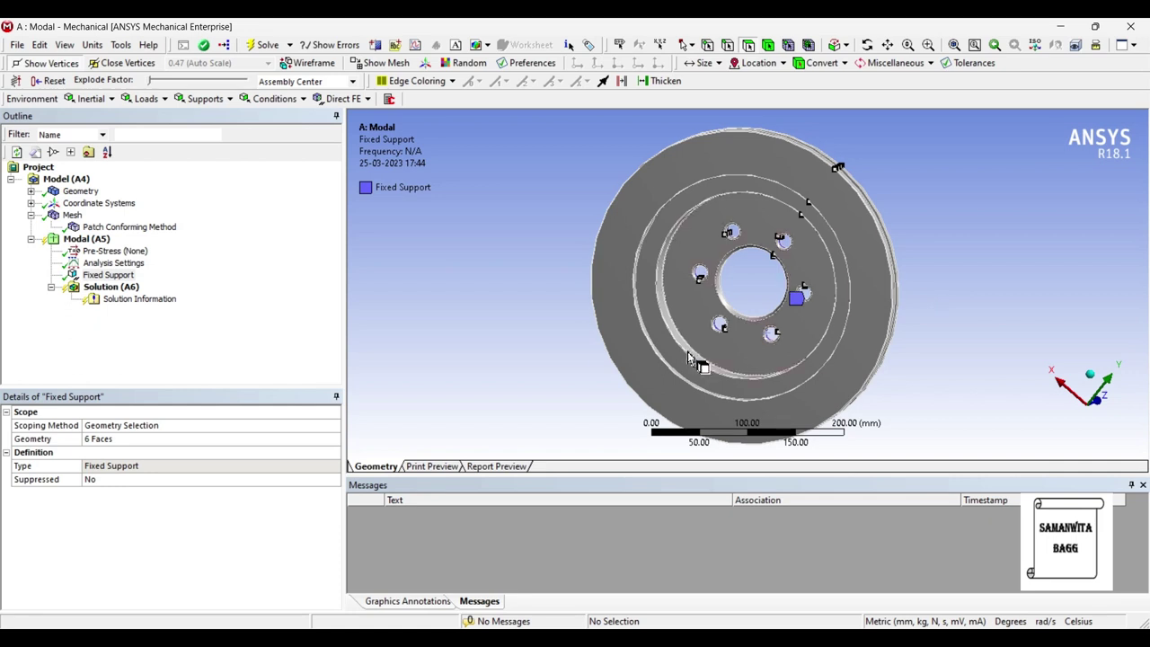
left_click(109, 287)
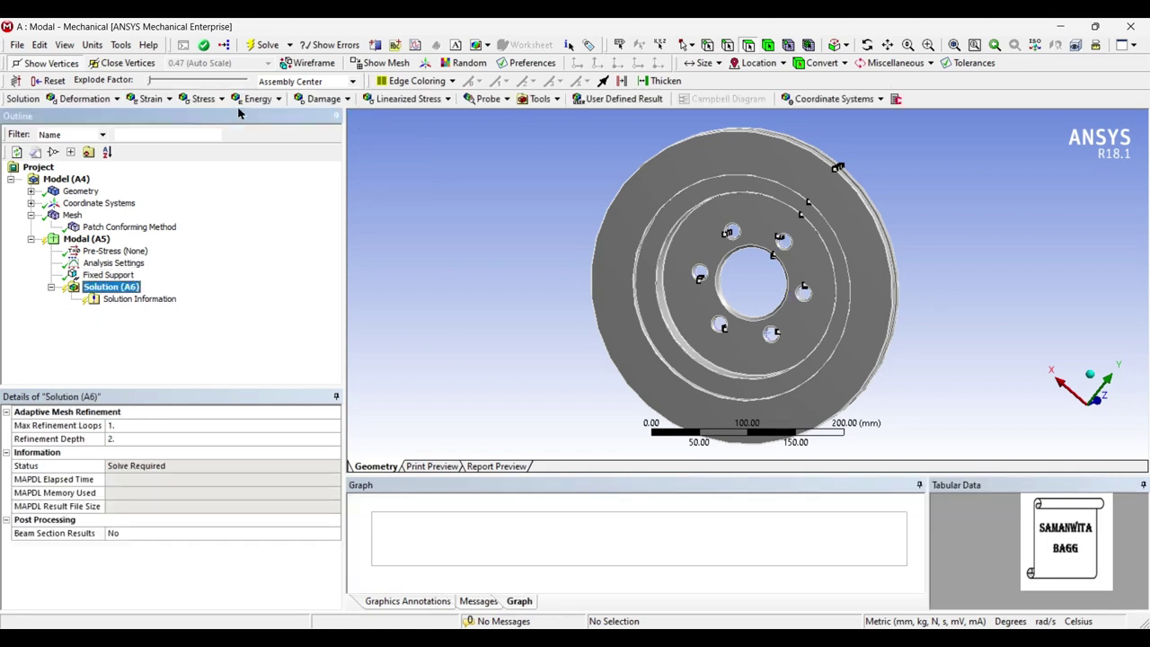
- Solve for six modes (631.61–1985.8 Hz) and create Total Deformation results for all six
left_click(260, 47)
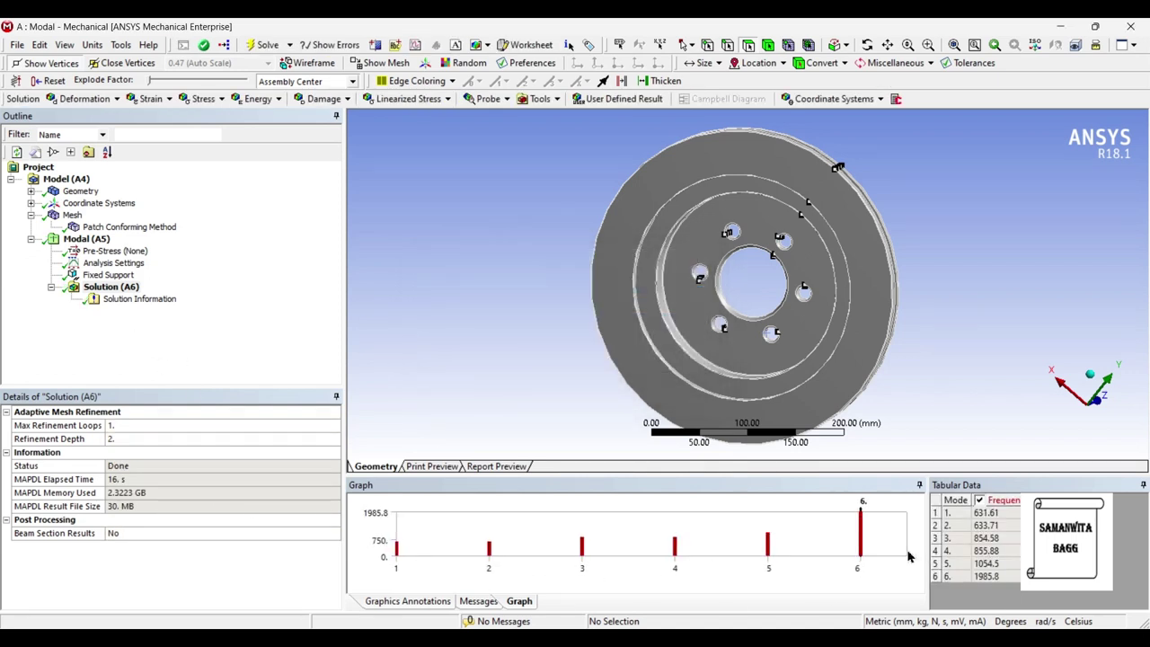
left_click(876, 534)
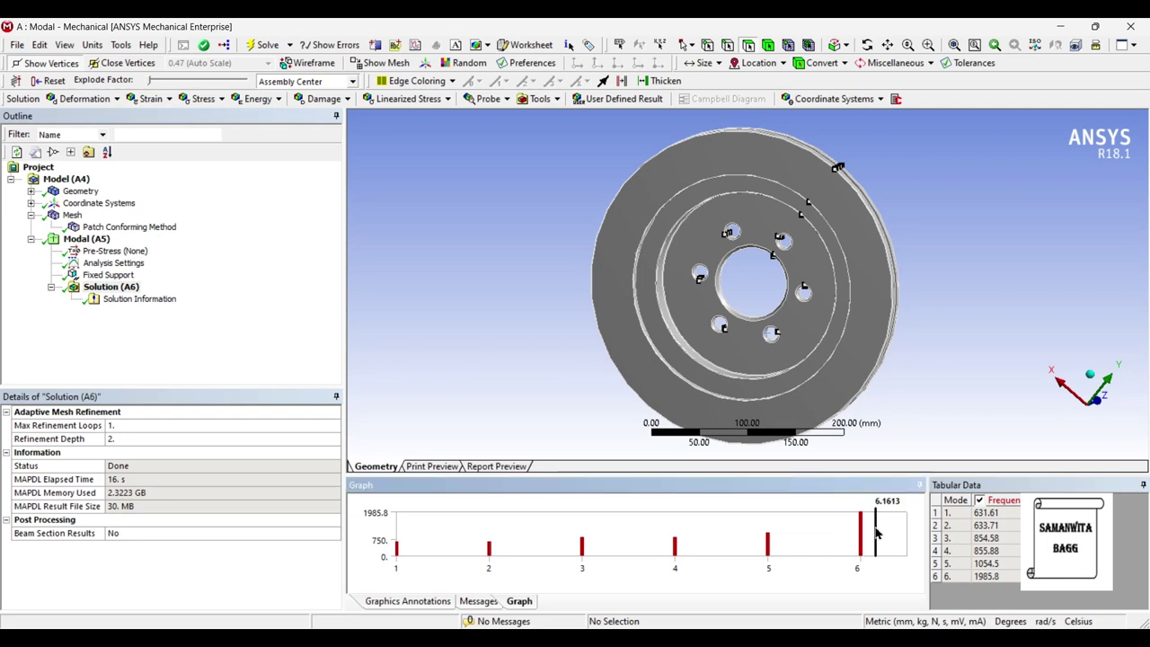
right_click(876, 534)
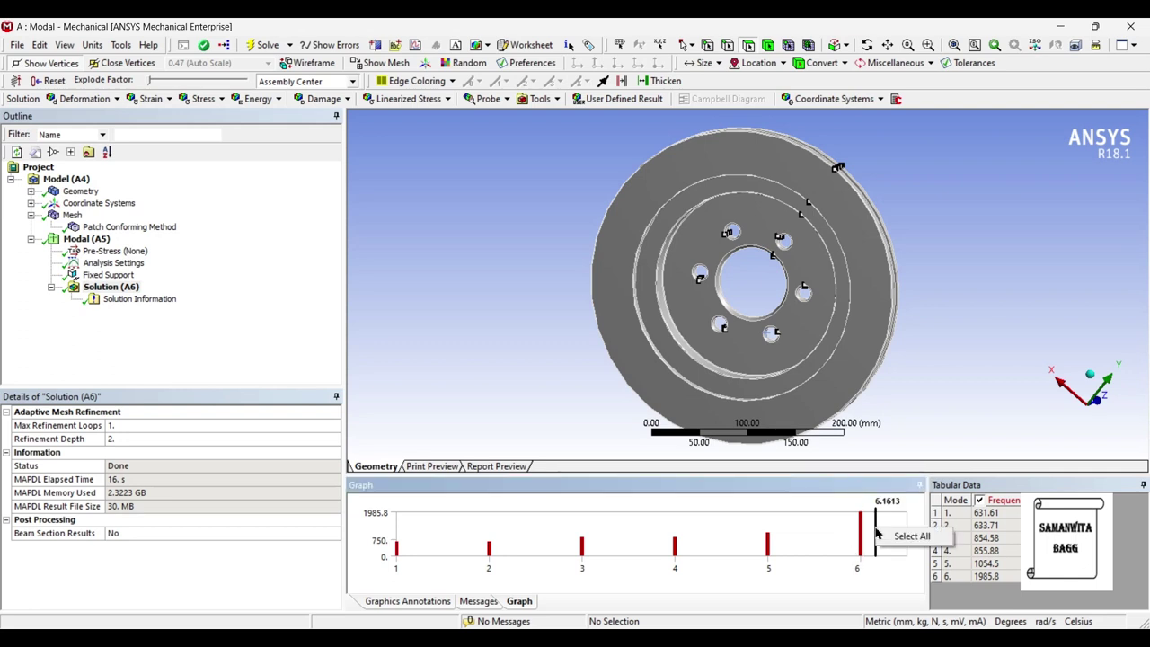
left_click(912, 537)
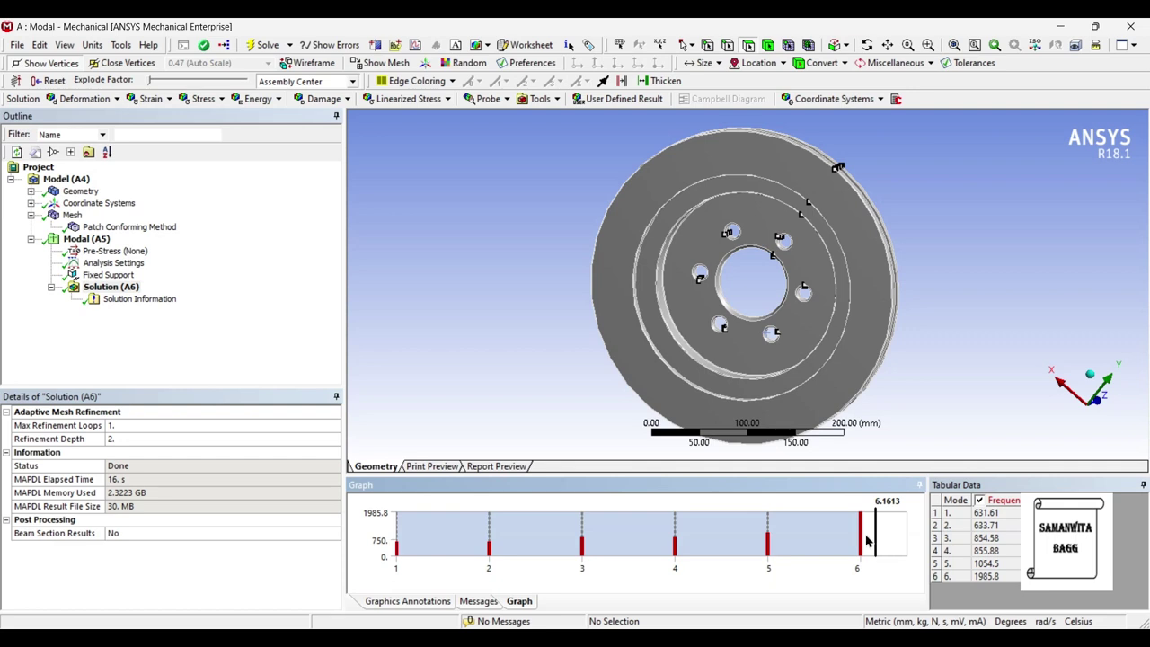
right_click(876, 537)
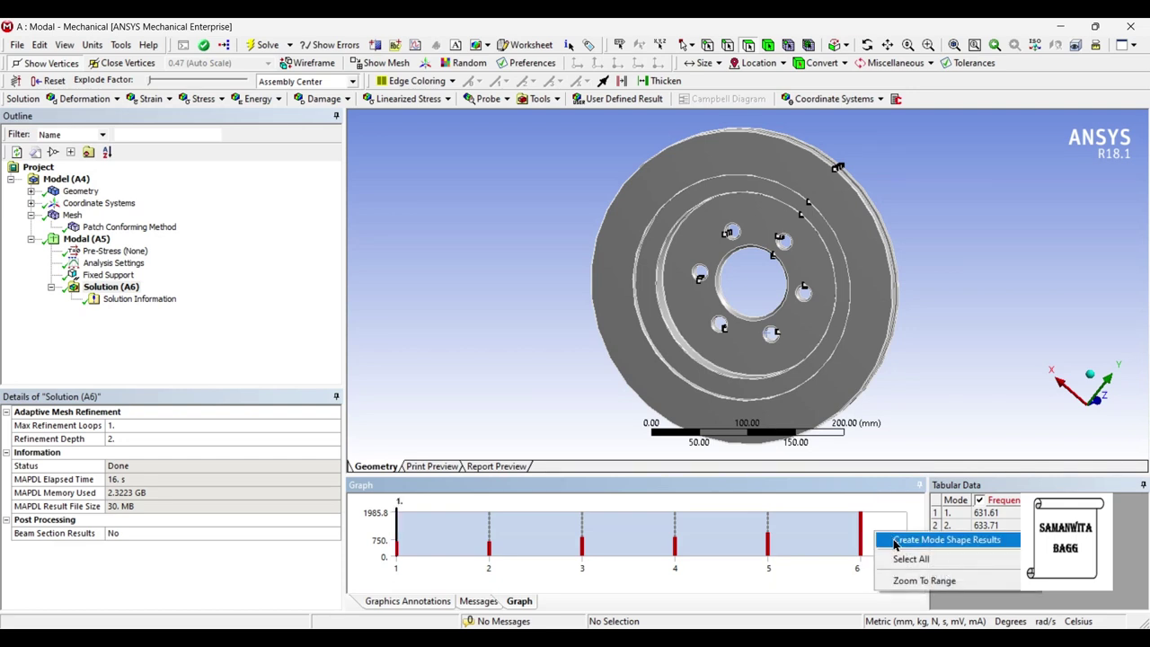
left_click(943, 540)
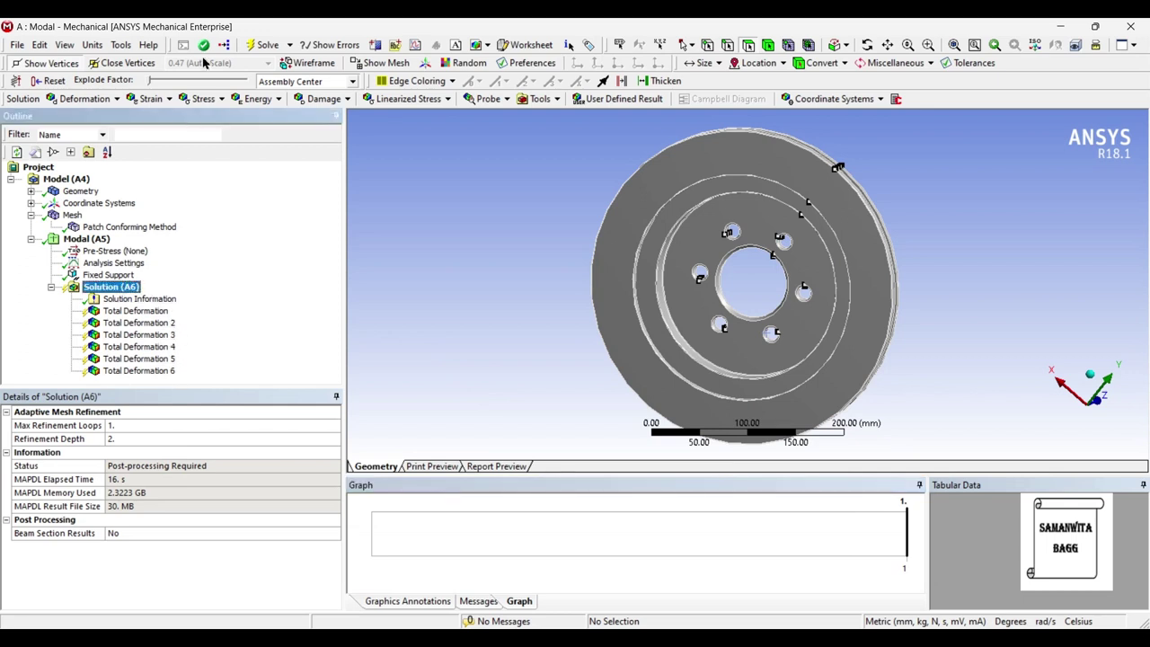
- Evaluate the six deformation results, check the six-mode settings, and show mode 1's 631.61 Hz deformation
left_click(267, 44)
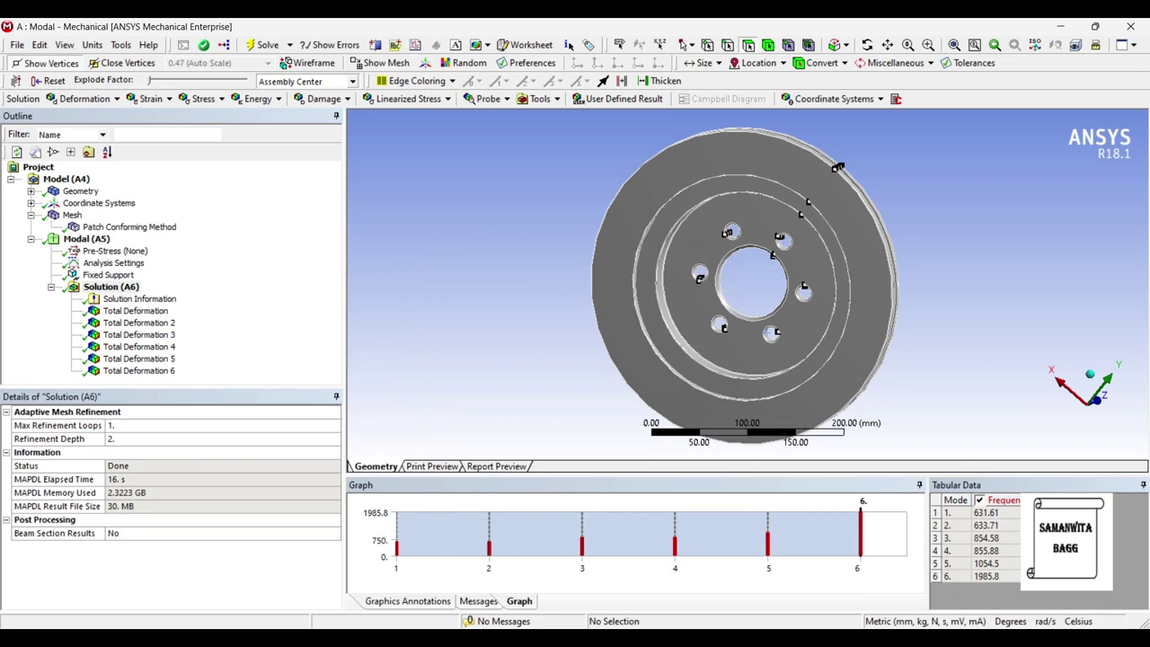
left_click(88, 239)
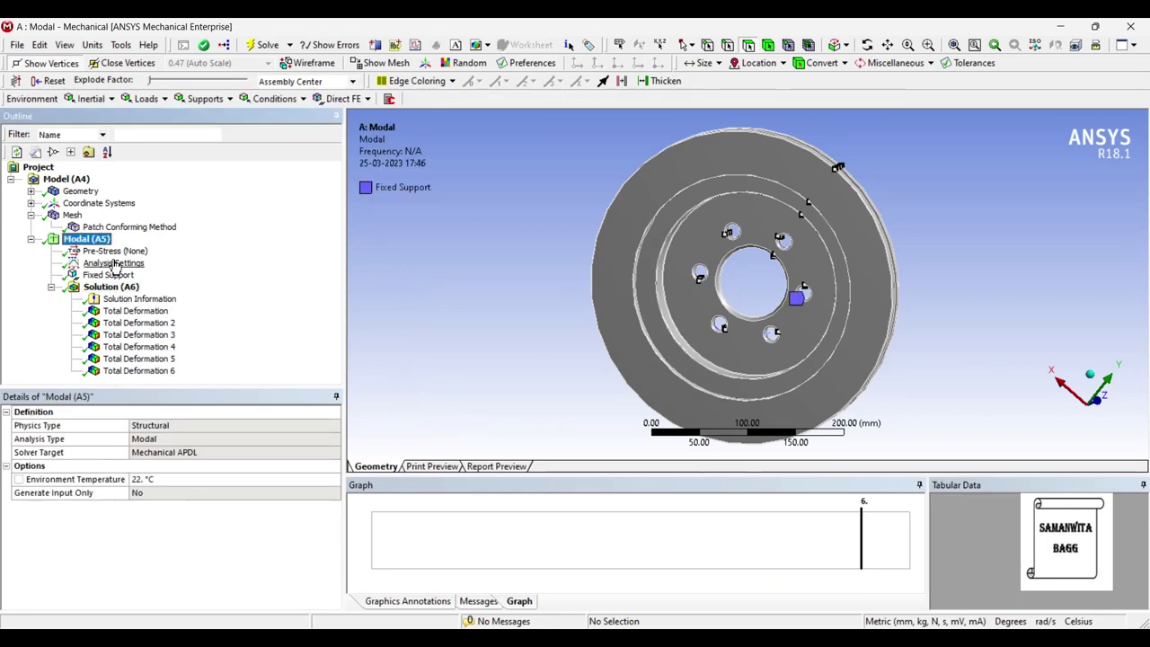
left_click(113, 263)
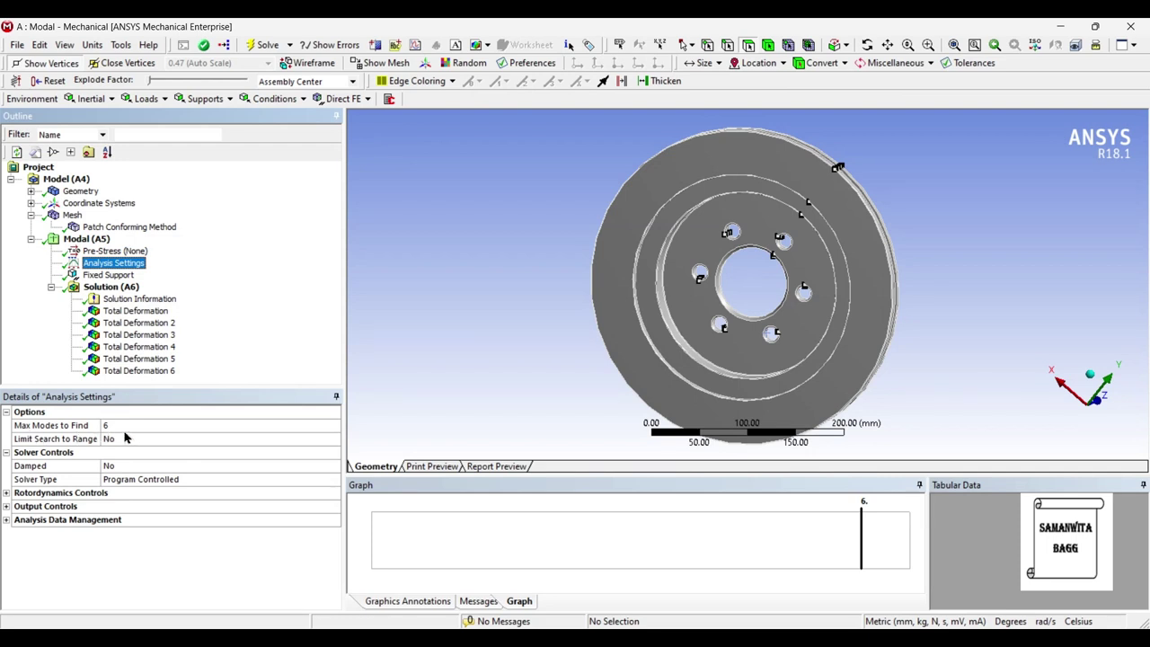
left_click(112, 286)
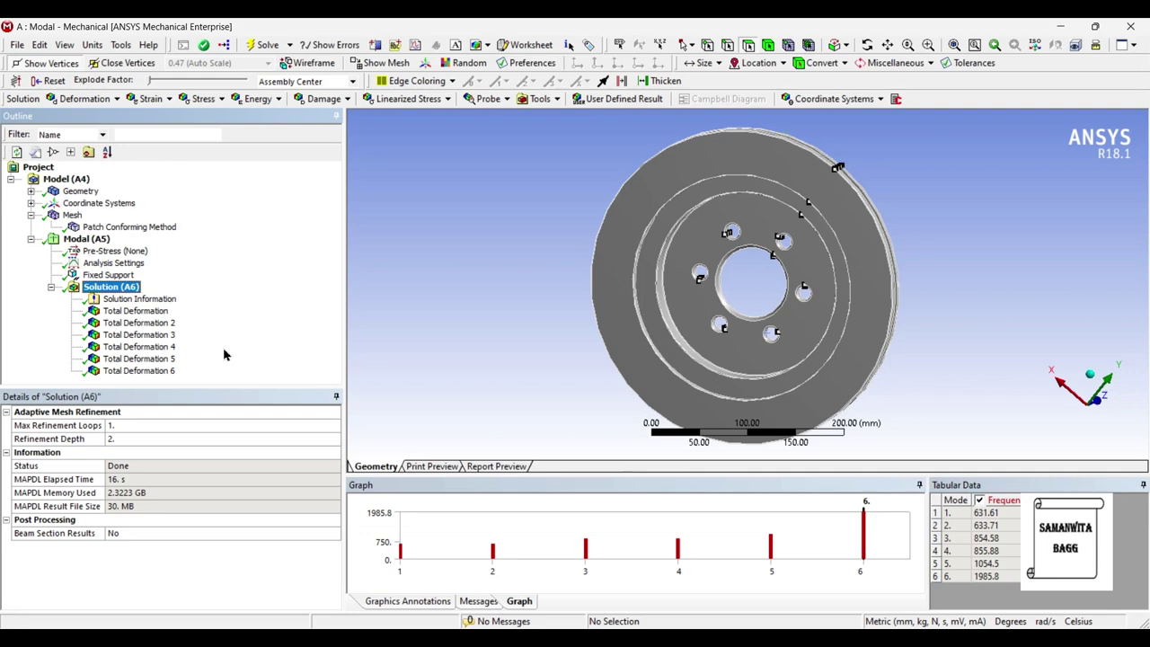
left_click(144, 311)
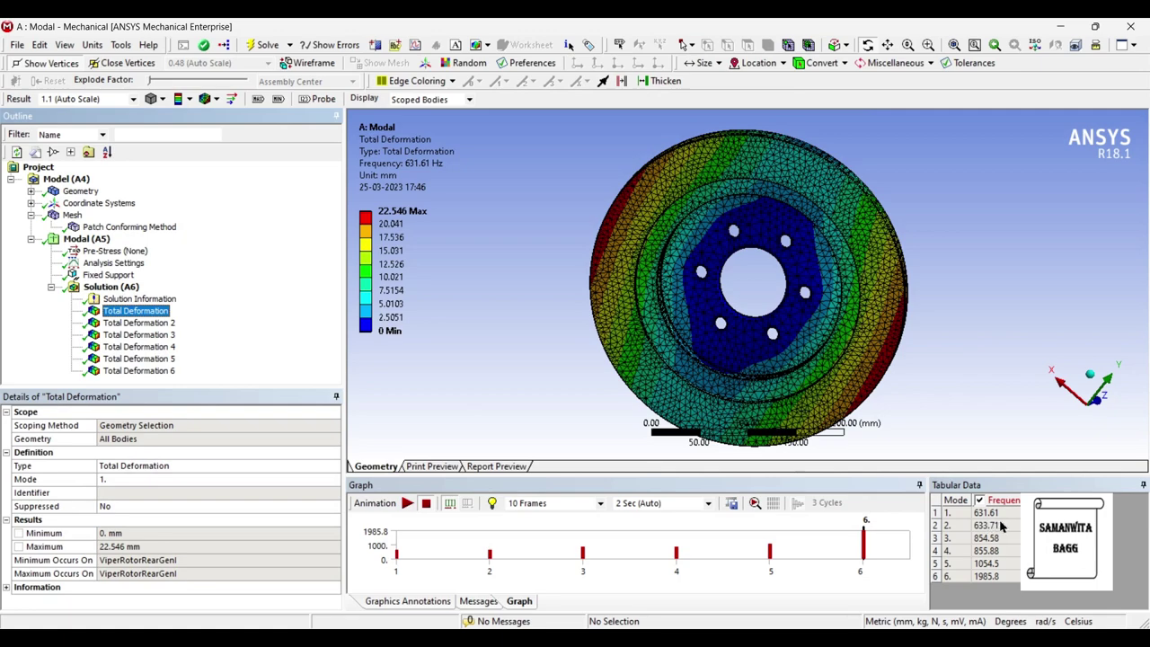
- Orbit the disc, then play and pause the mode 1 deformation animation
left_click_drag(907, 421, 733, 431)
left_click(405, 504)
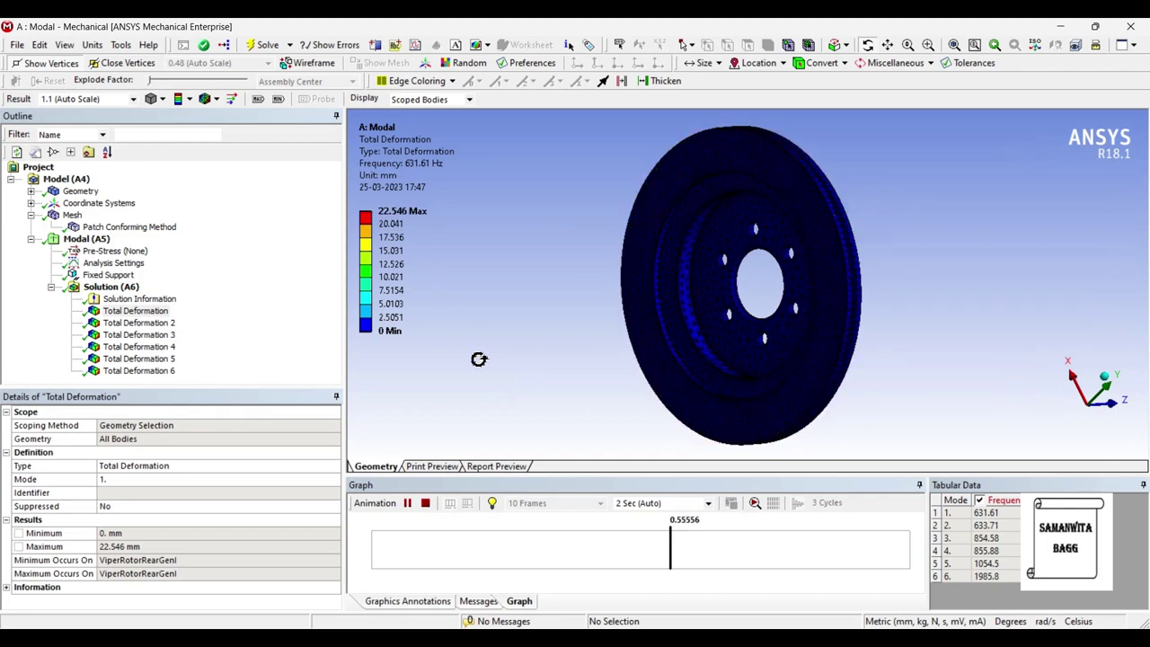
left_click(407, 504)
- Show Total Deformation 2 at 633.71 Hz, play its animation, then stop it
left_click(170, 324)
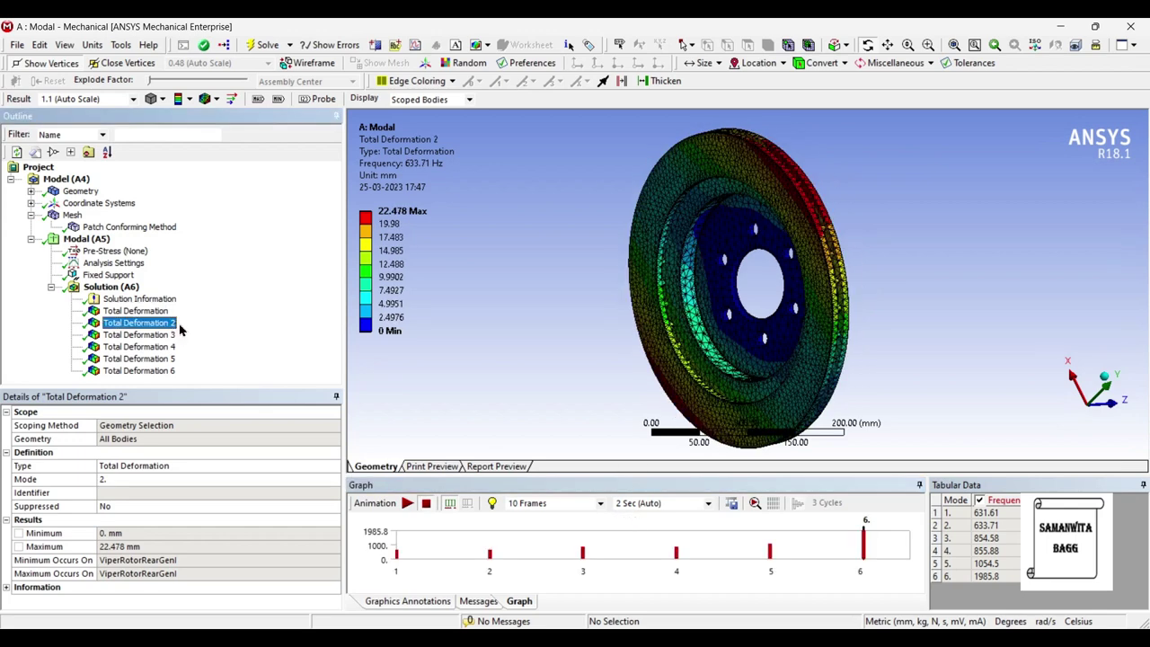
left_click(407, 503)
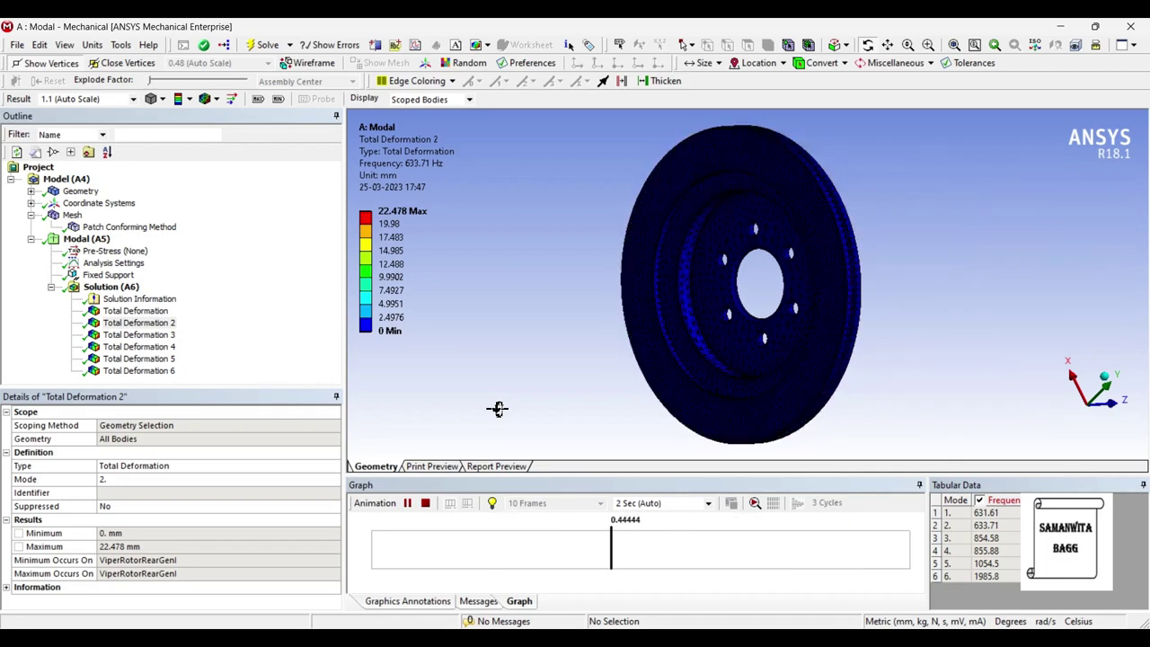
left_click(424, 506)
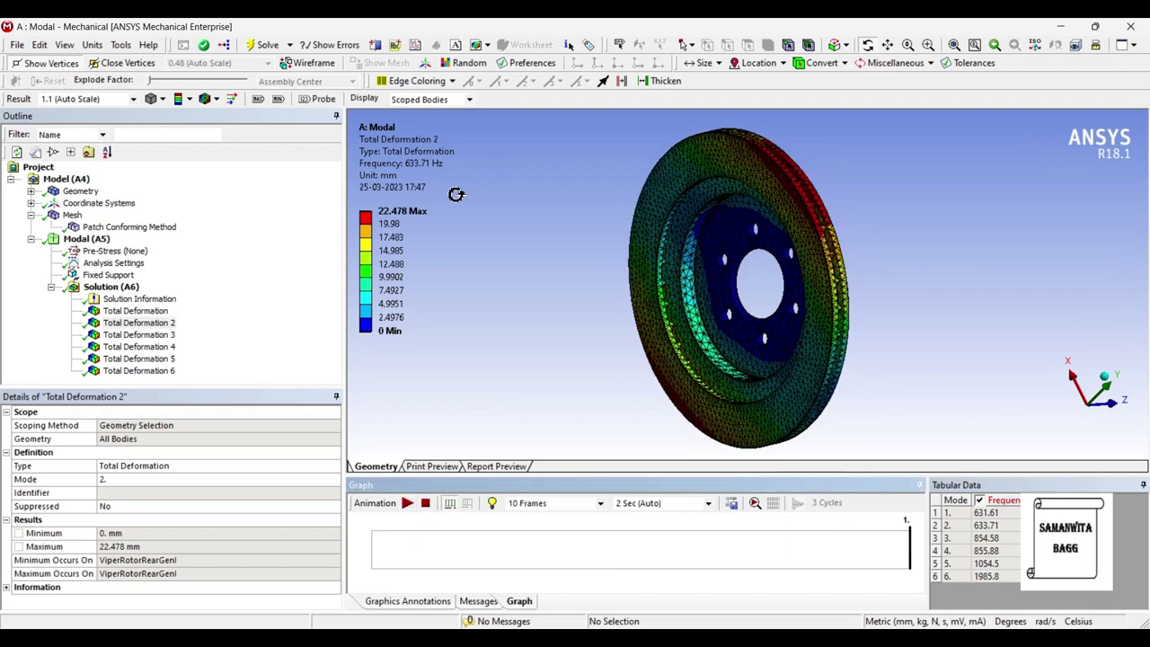
- Display and animate the third mode's Total Deformation at 854.58 Hz, then stop it
left_click(140, 338)
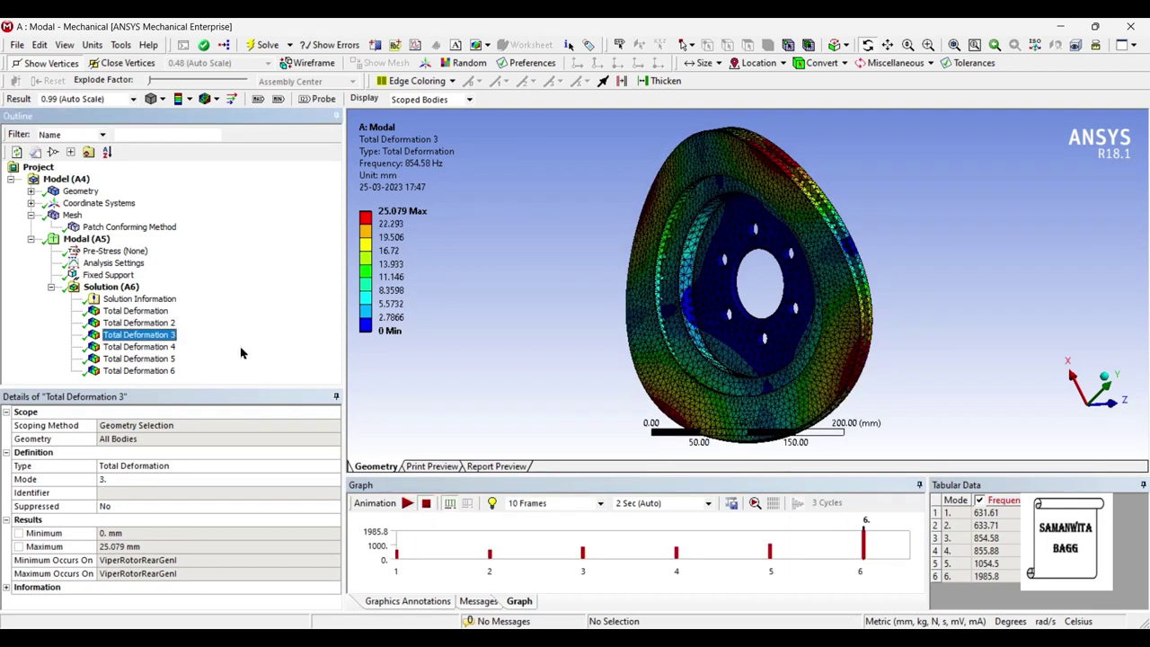
left_click(407, 504)
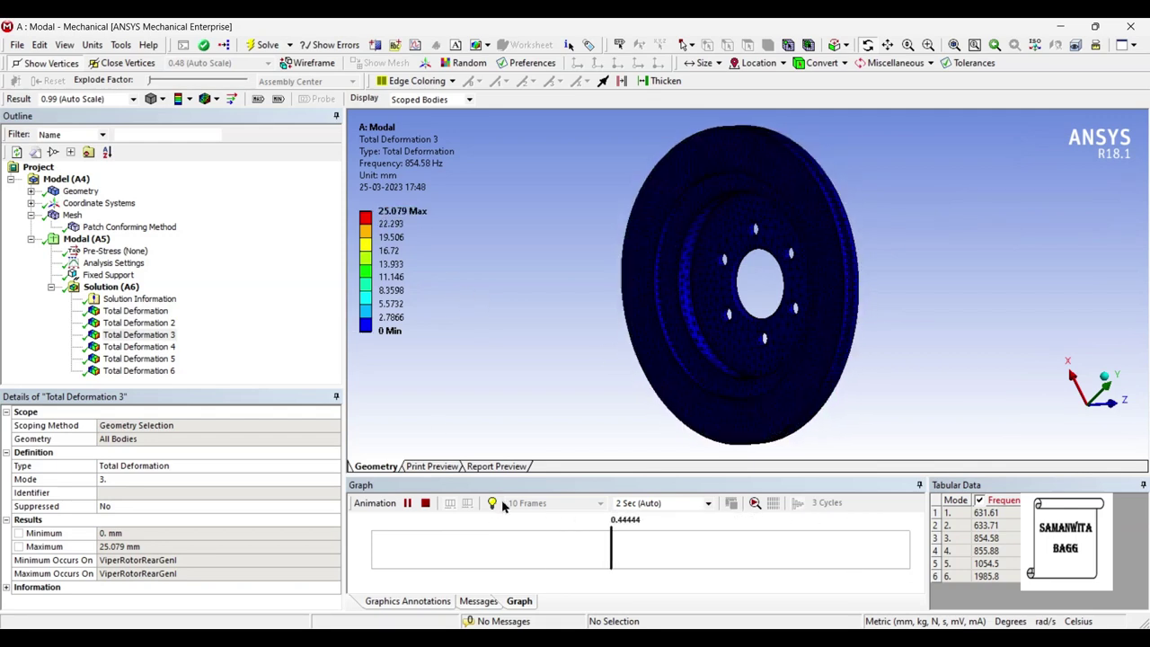
left_click(788, 201)
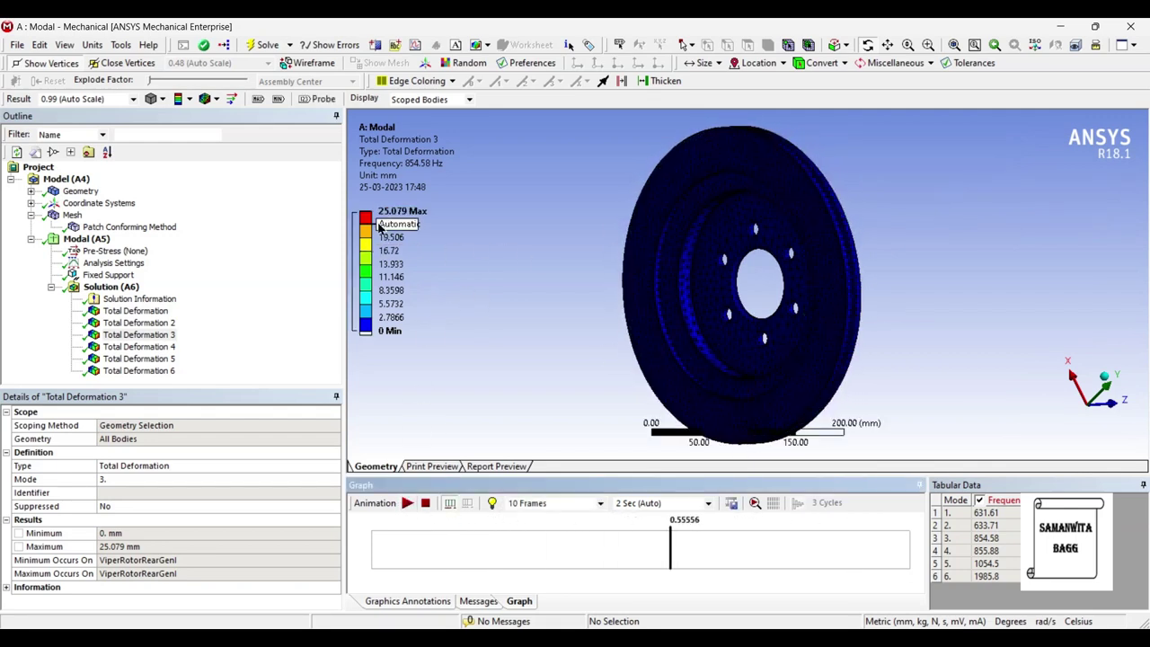
- Label the max and min deformation locations on the disc, then hide the max label
left_click(258, 99)
left_click(277, 99)
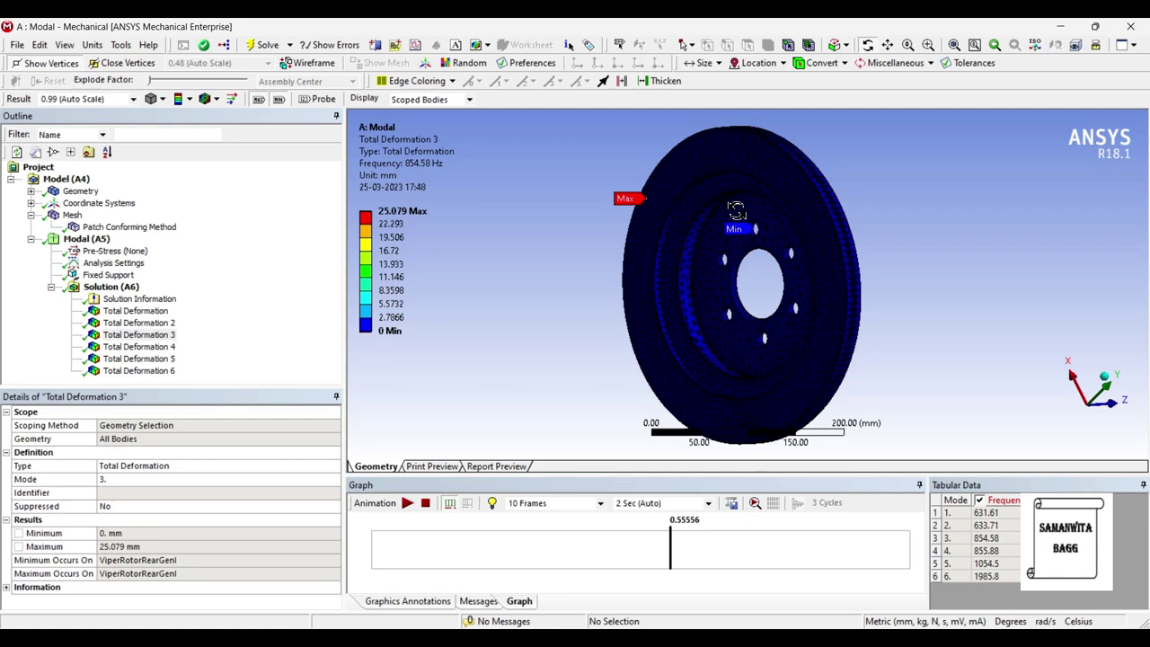
left_click_drag(647, 270, 934, 189)
left_click_drag(790, 280, 875, 284)
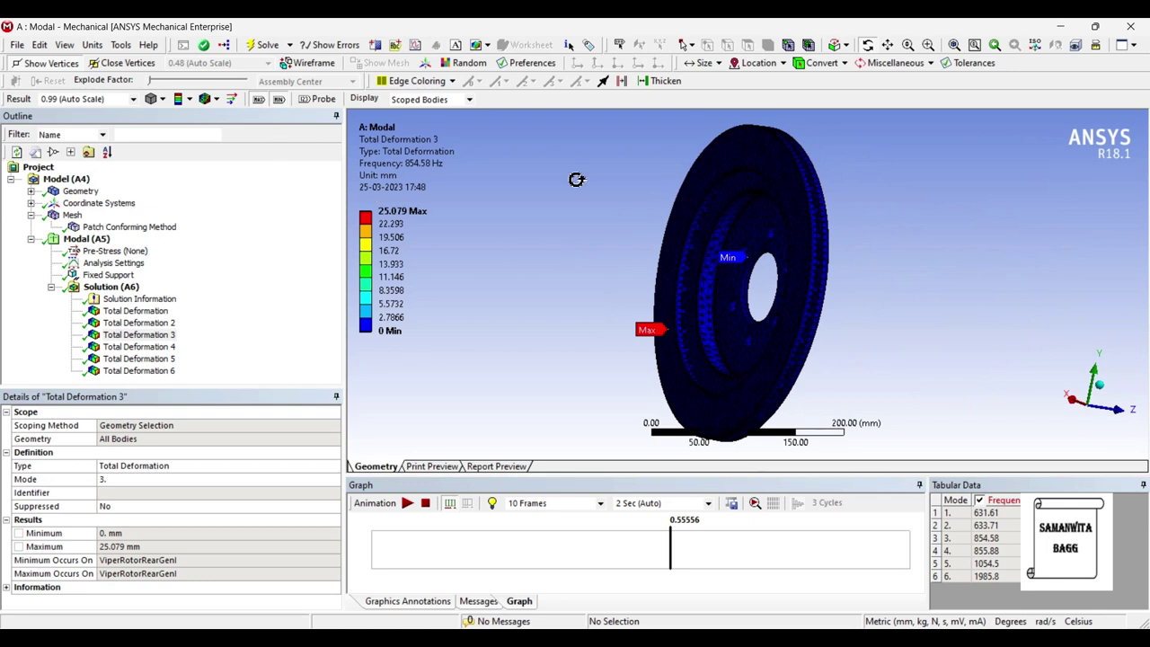
left_click_drag(805, 334, 858, 332)
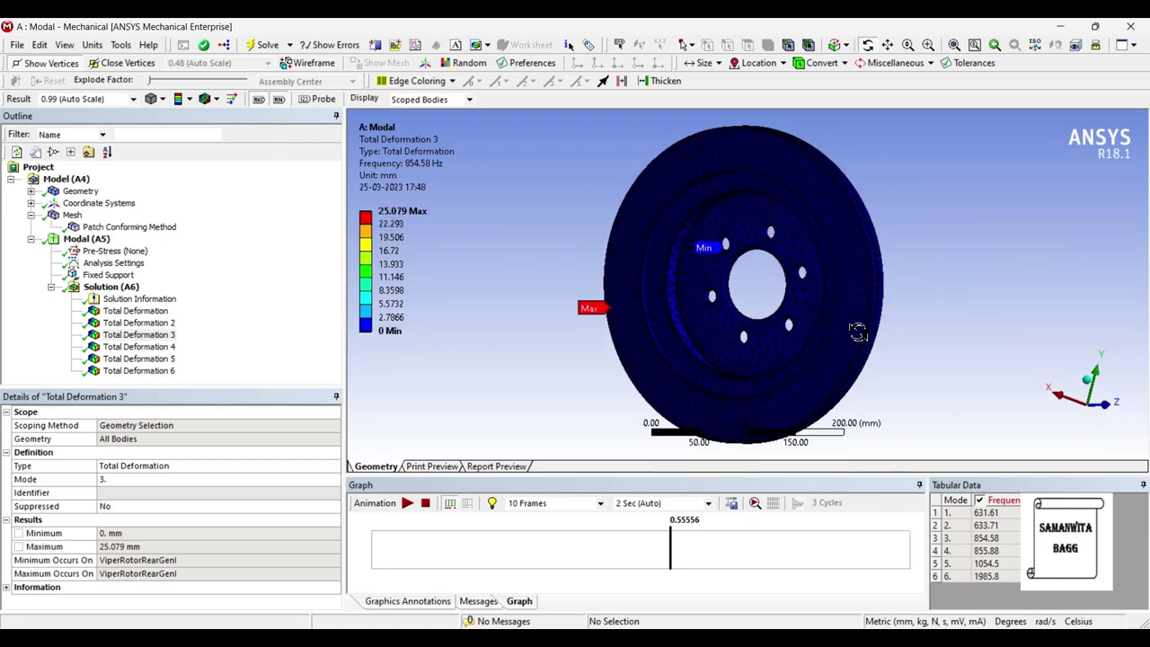
left_click(268, 97)
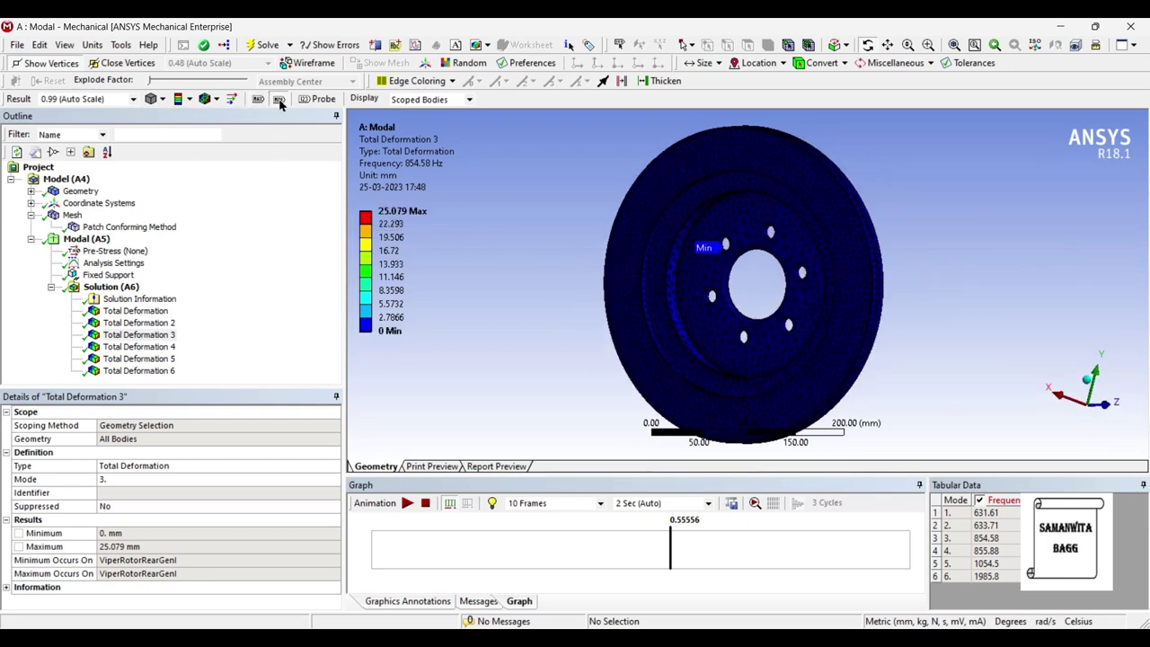
left_click(139, 347)
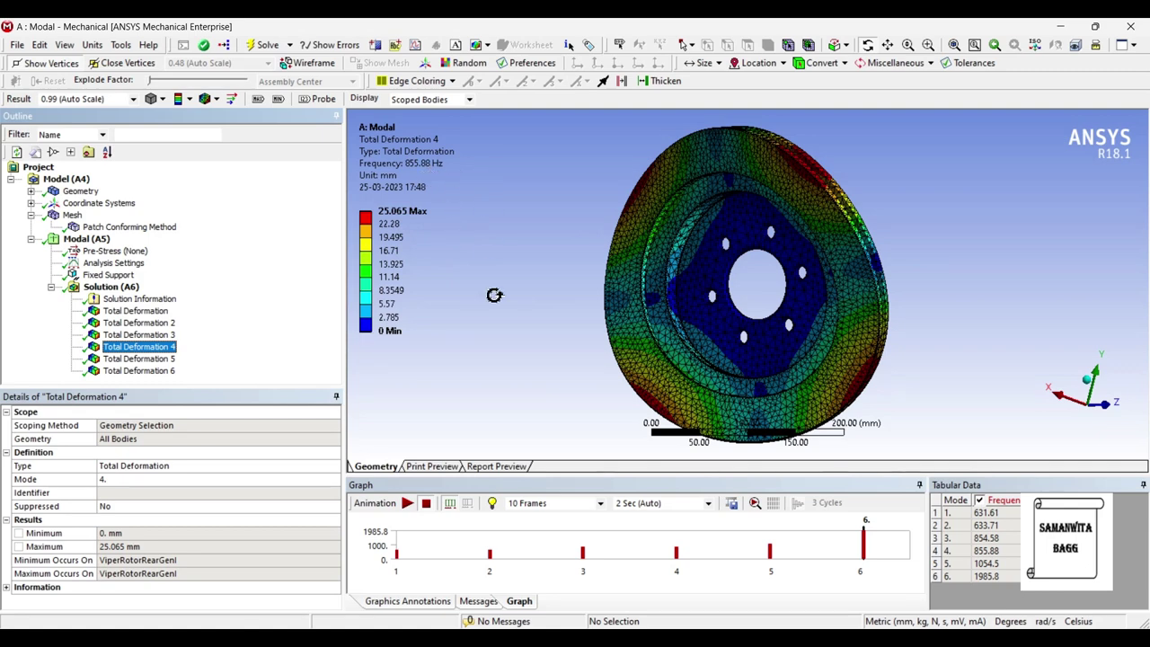
- Play and then stop the mode 4 deformation animation at 855.88 Hz
left_click(405, 504)
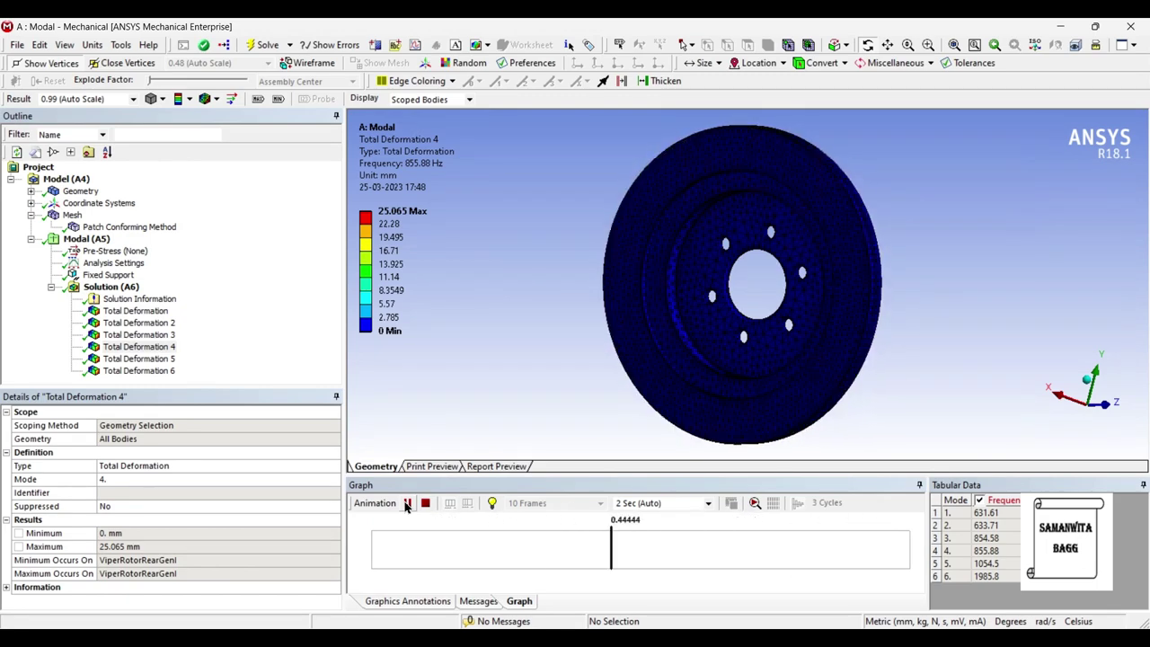
left_click(407, 504)
- Animate Total Deformation 5 at 1054.5 Hz, viewing the disc edge-on and back, then pause
left_click(148, 358)
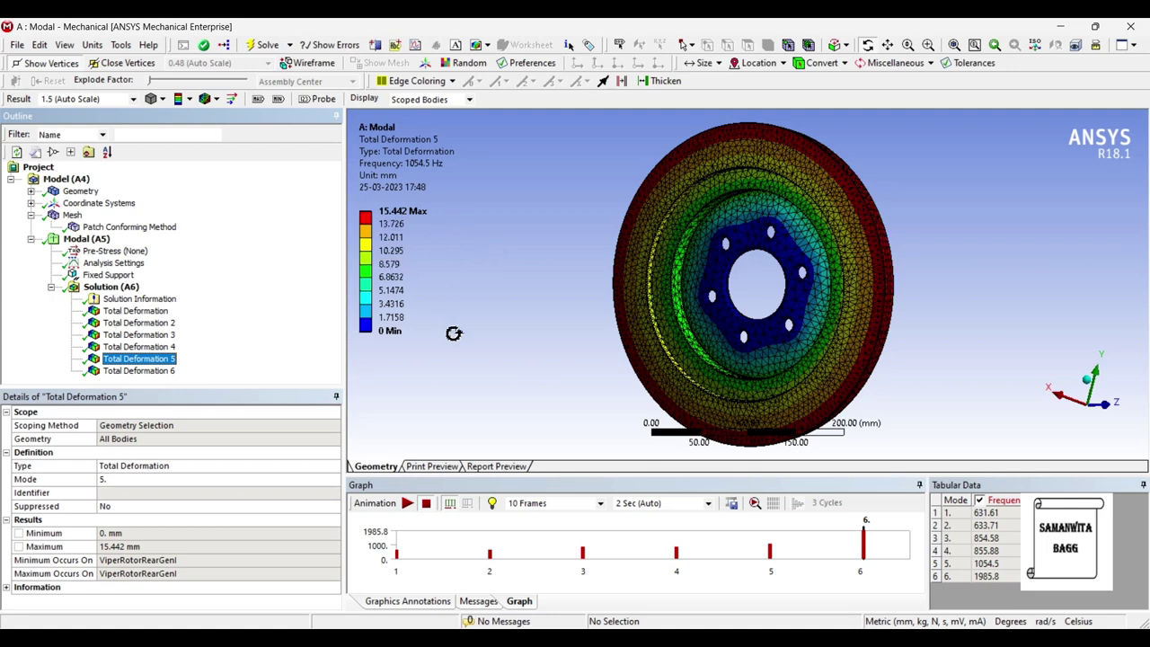
left_click(409, 504)
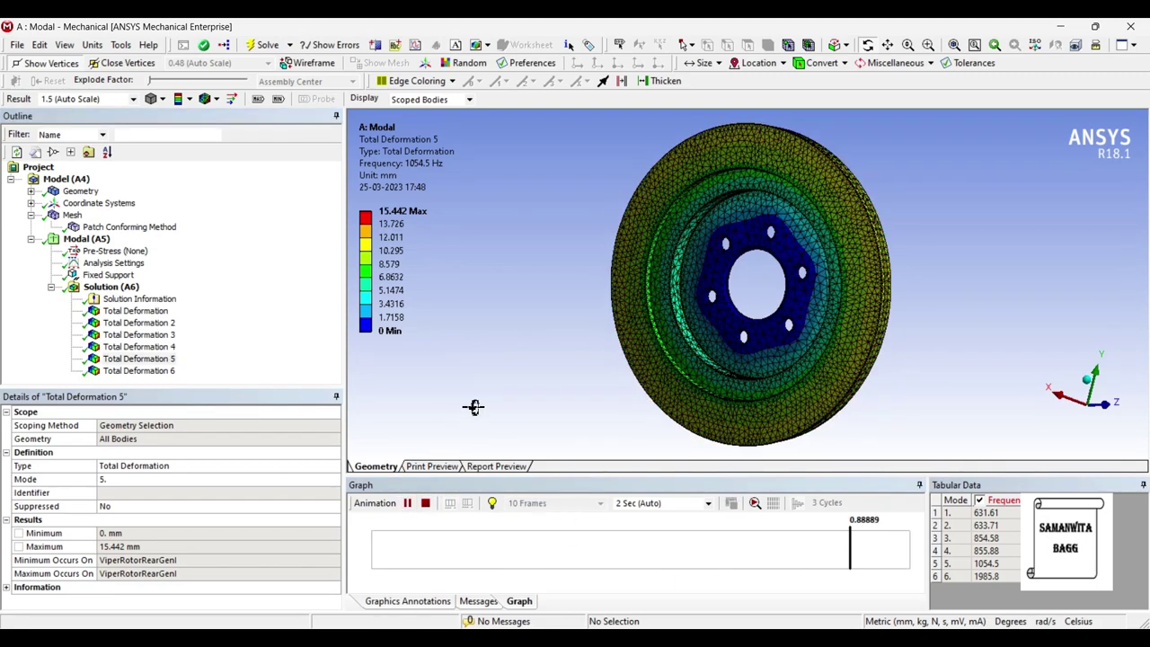
left_click_drag(474, 407, 744, 434)
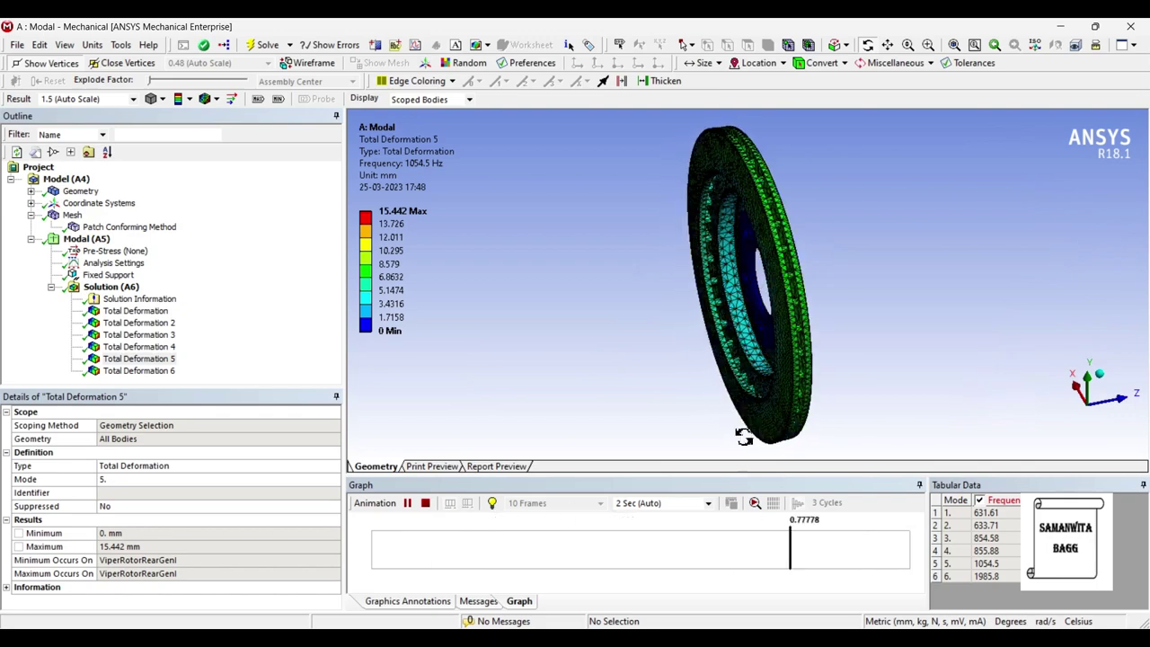
left_click_drag(744, 434, 926, 407)
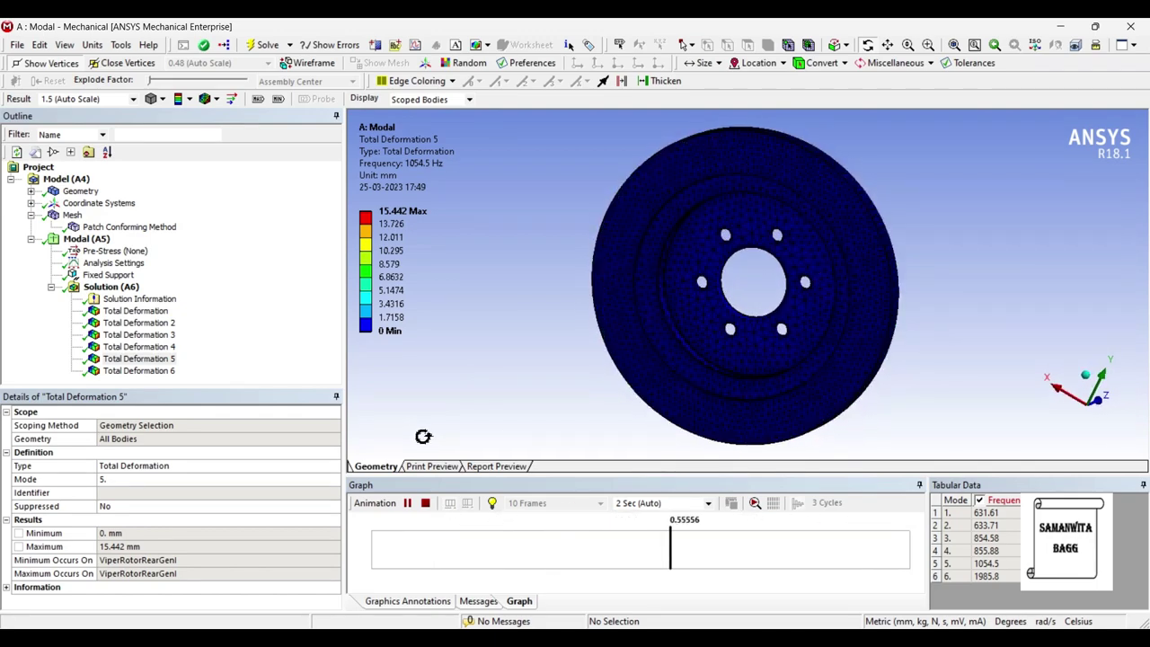
left_click(407, 504)
left_click(172, 371)
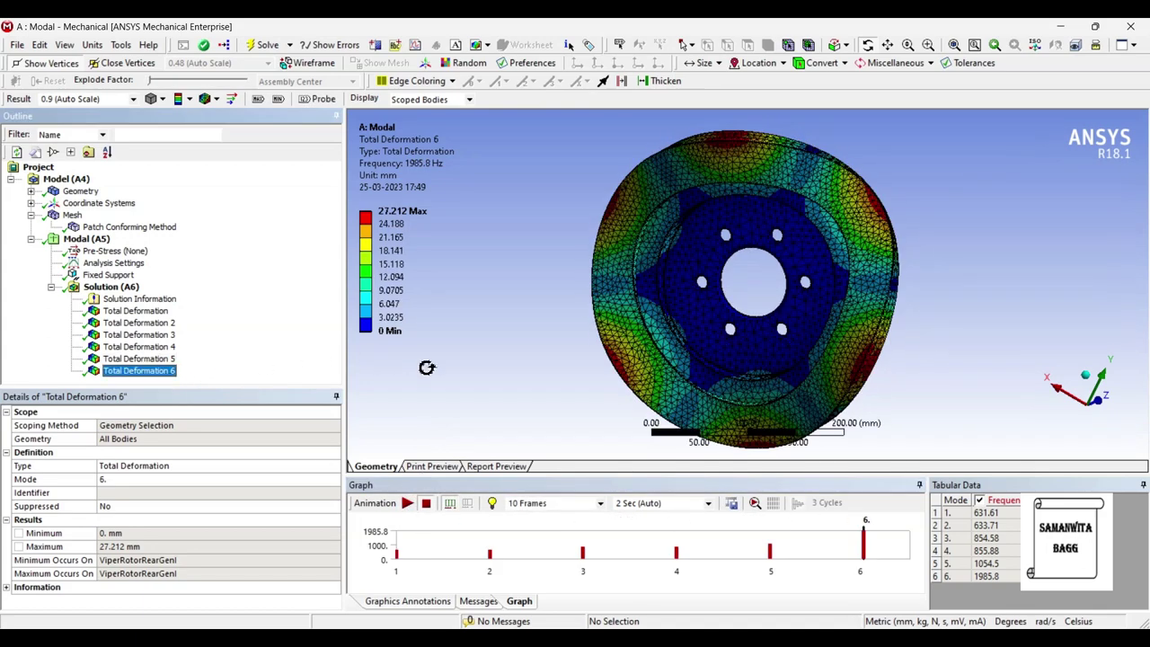
- Animate the mode 6 deformation at 1985.8 Hz, viewing the disc edge-on and back
left_click(406, 504)
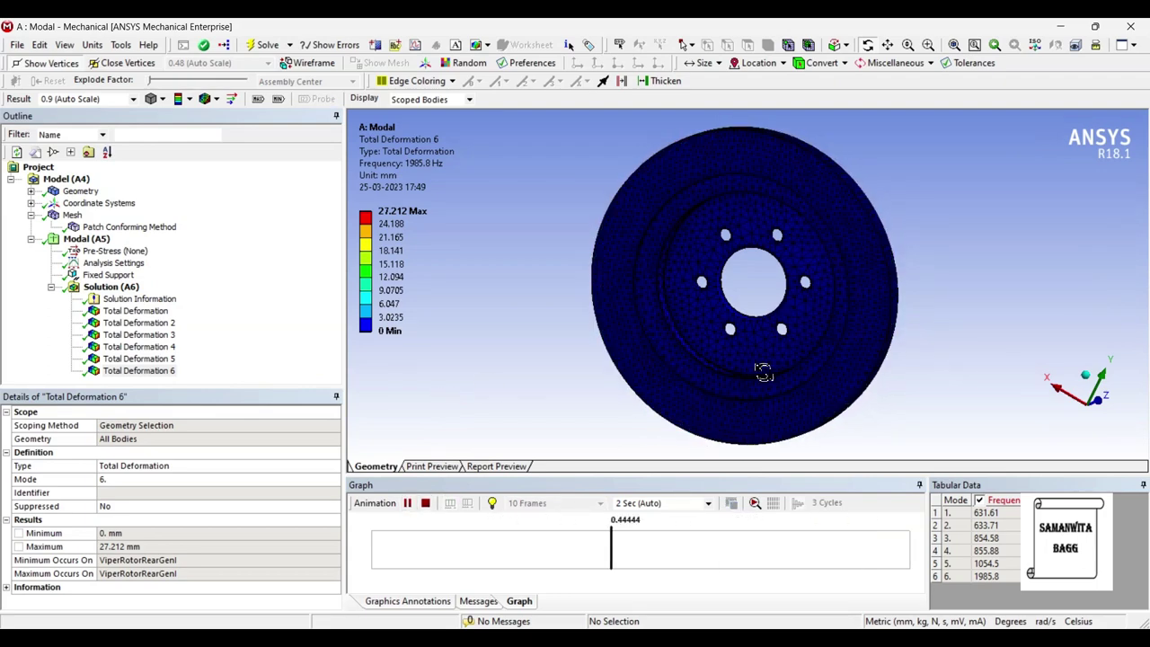
left_click_drag(763, 372, 660, 406)
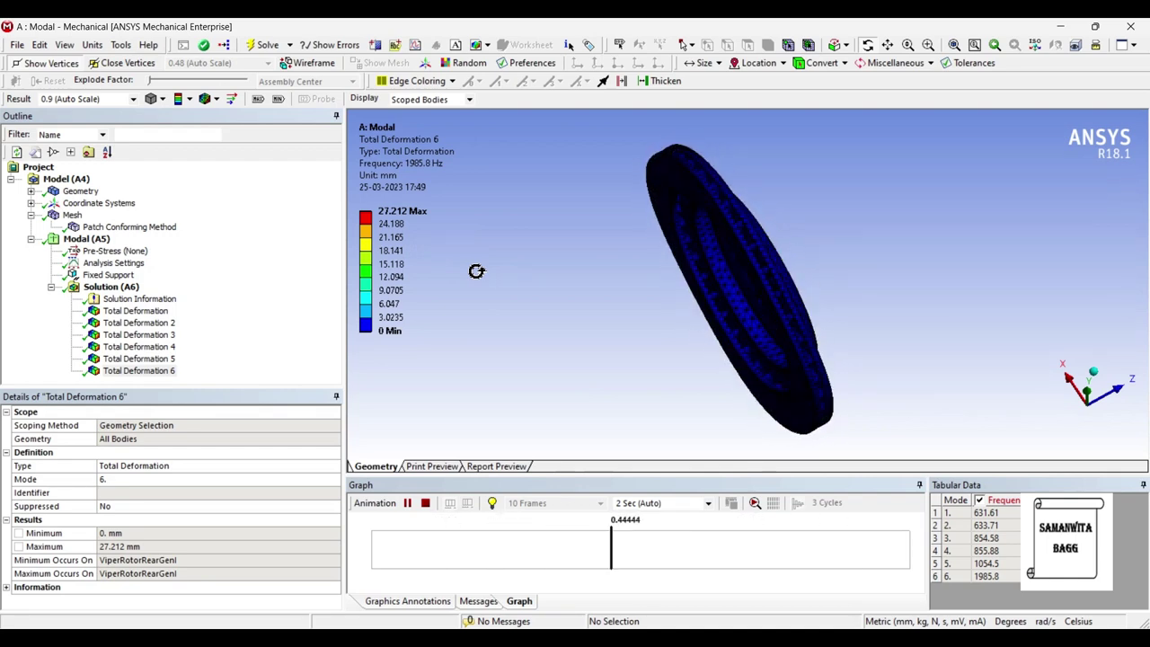
left_click_drag(512, 345, 771, 354)
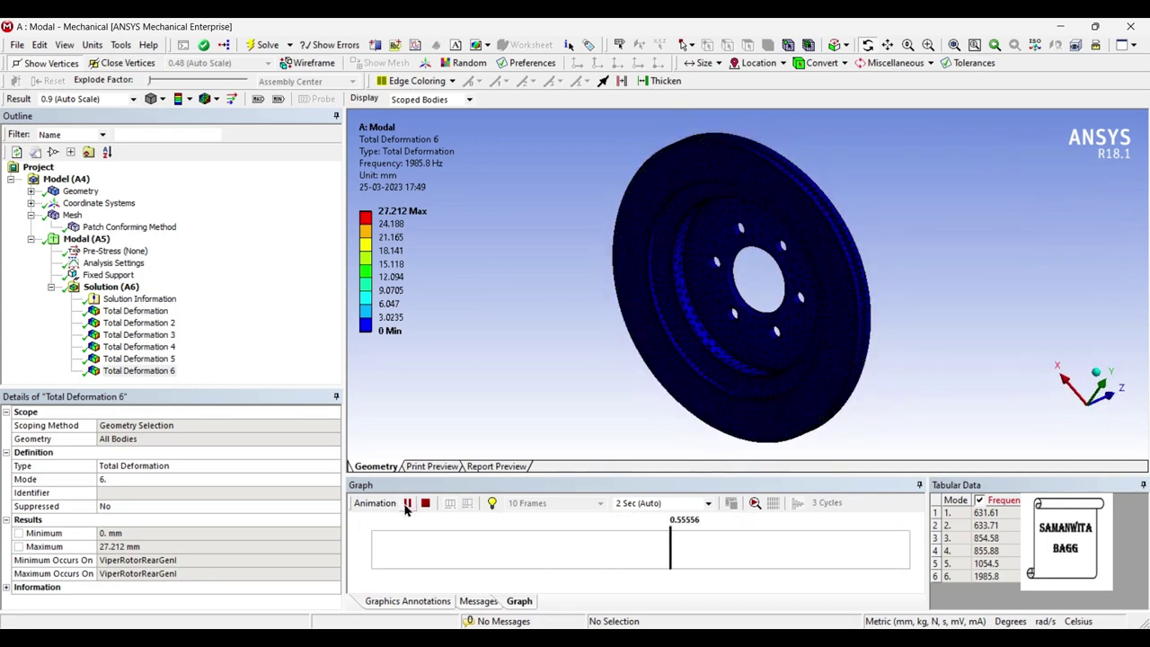